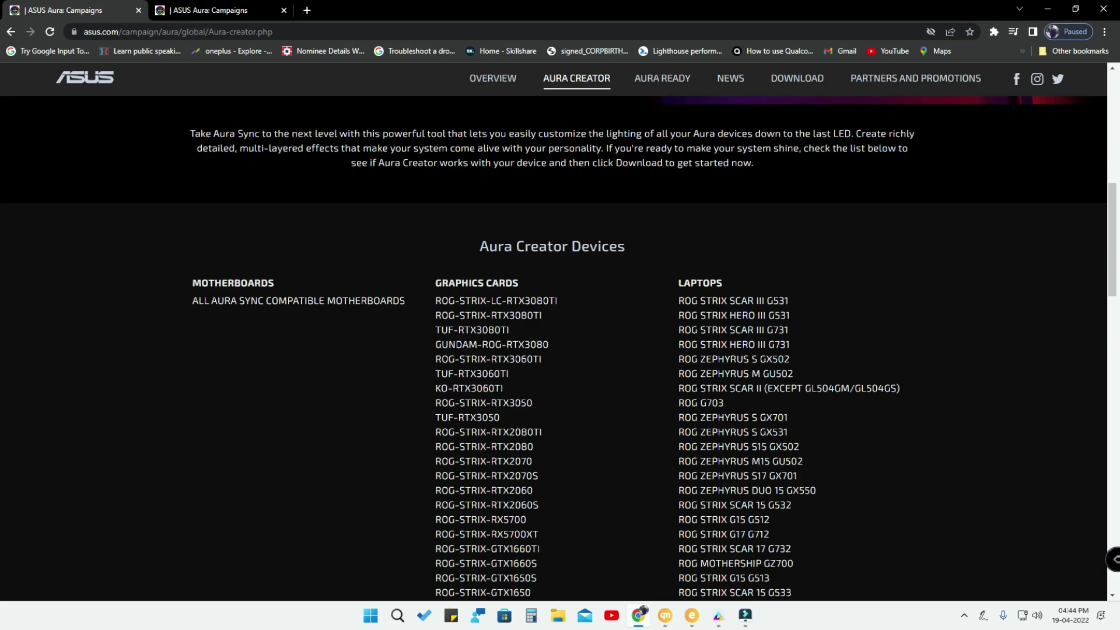
# - Review the device compatibility lists on the Aura Creator web page and bring up the Aura Sync download page
pyautogui.scroll(-5, 505, 342)
pyautogui.scroll(-5, 505, 343)
pyautogui.scroll(10, 506, 342)
pyautogui.scroll(-2, 506, 300)
pyautogui.scroll(-3, 546, 347)
pyautogui.scroll(-5, 378, 386)
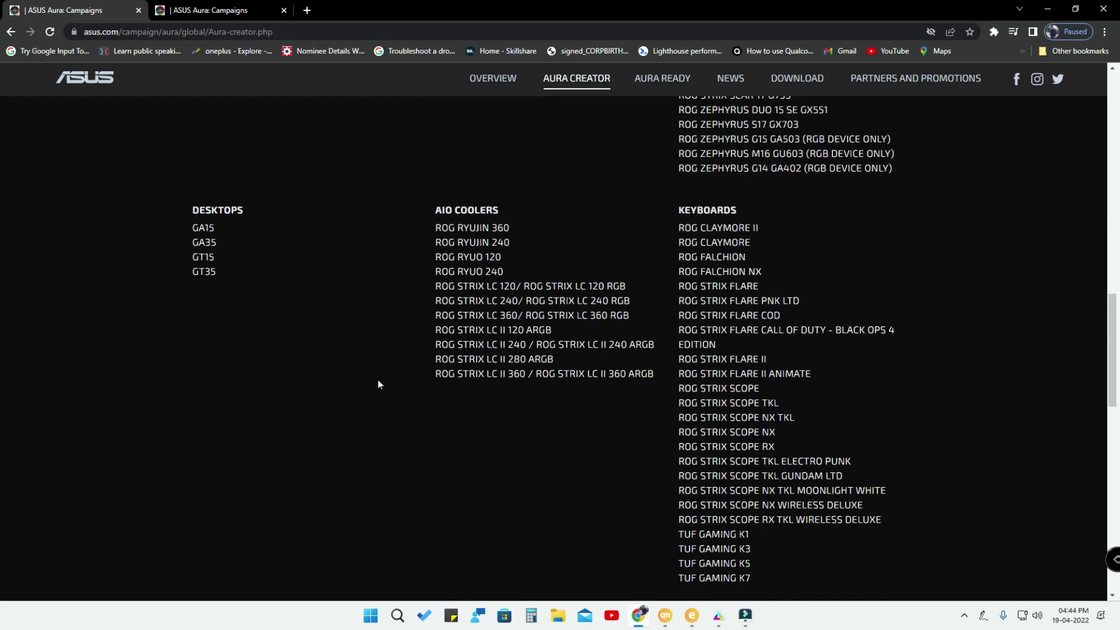
pyautogui.scroll(-10, 378, 386)
pyautogui.scroll(10, 653, 270)
pyautogui.scroll(-5, 648, 303)
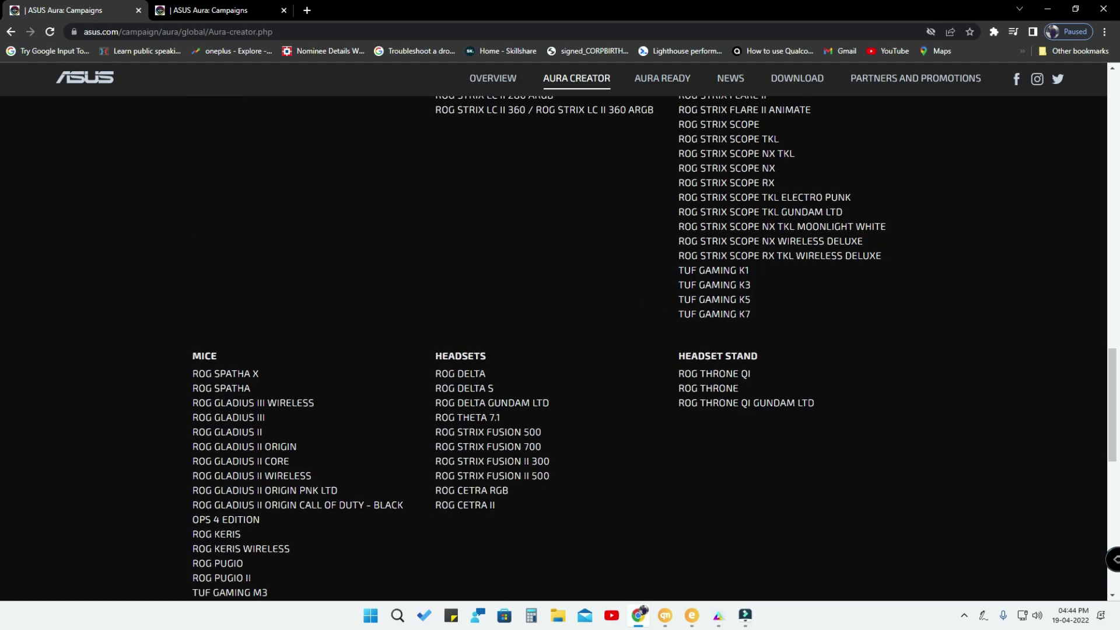
pyautogui.moveTo(752, 280); pyautogui.dragTo(680, 105)
pyautogui.scroll(-10, 758, 467)
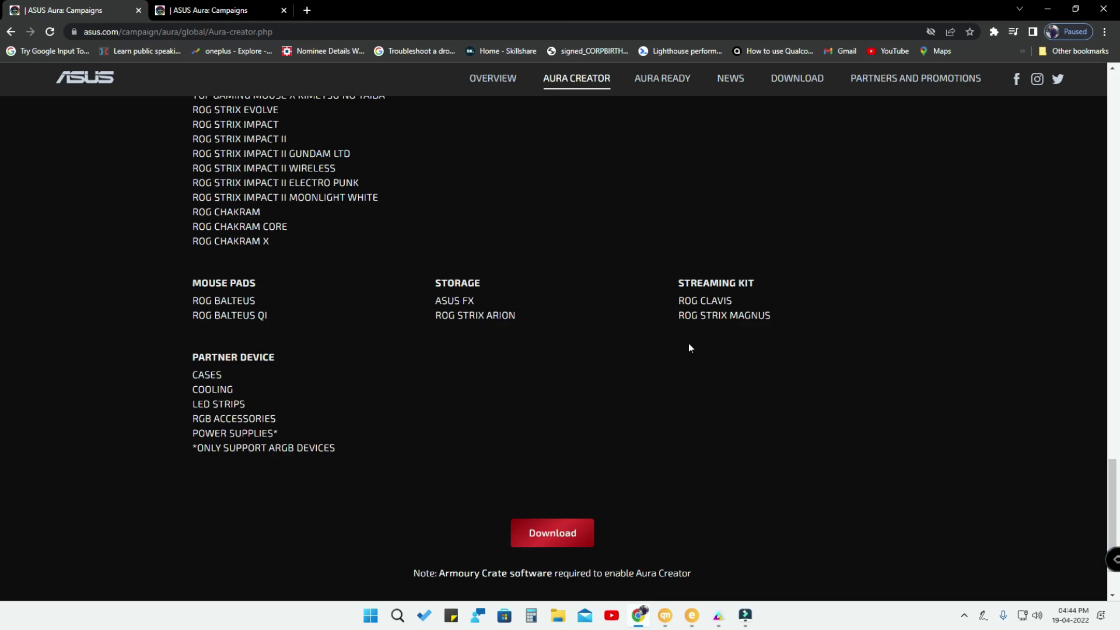
pyautogui.scroll(5, 688, 345)
pyautogui.scroll(4, 689, 339)
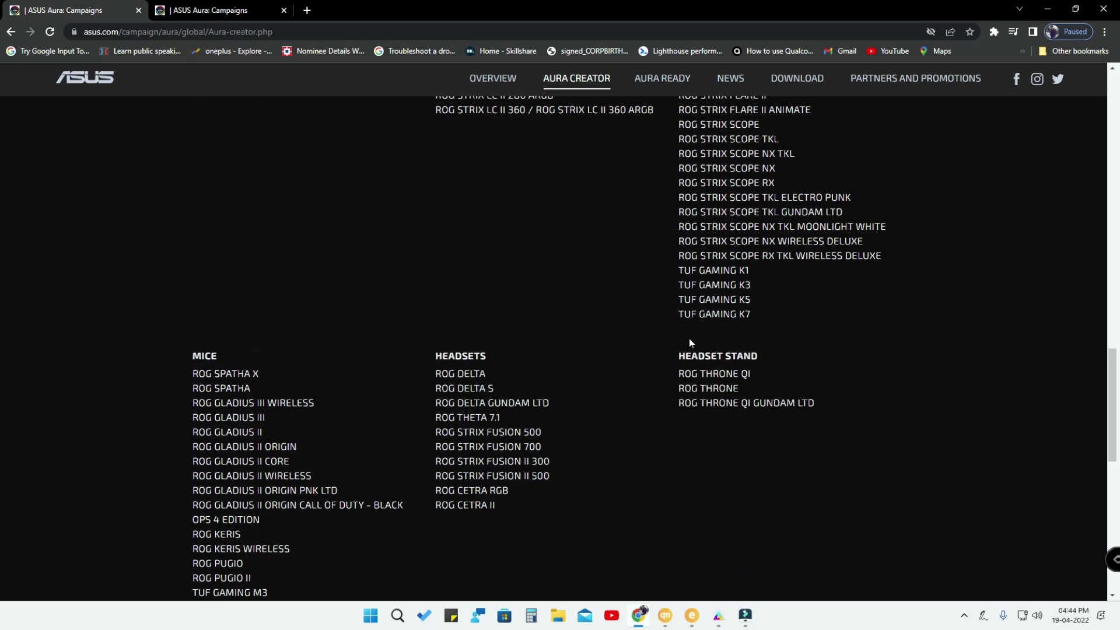
pyautogui.scroll(9, 688, 342)
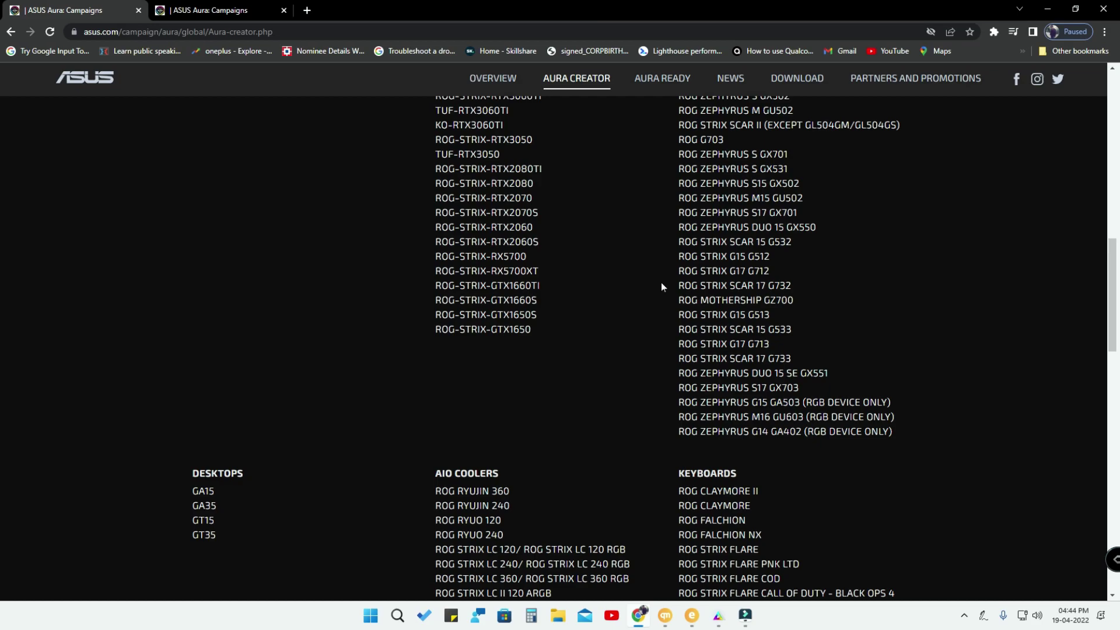
pyautogui.scroll(-5, 629, 286)
pyautogui.scroll(-5, 625, 286)
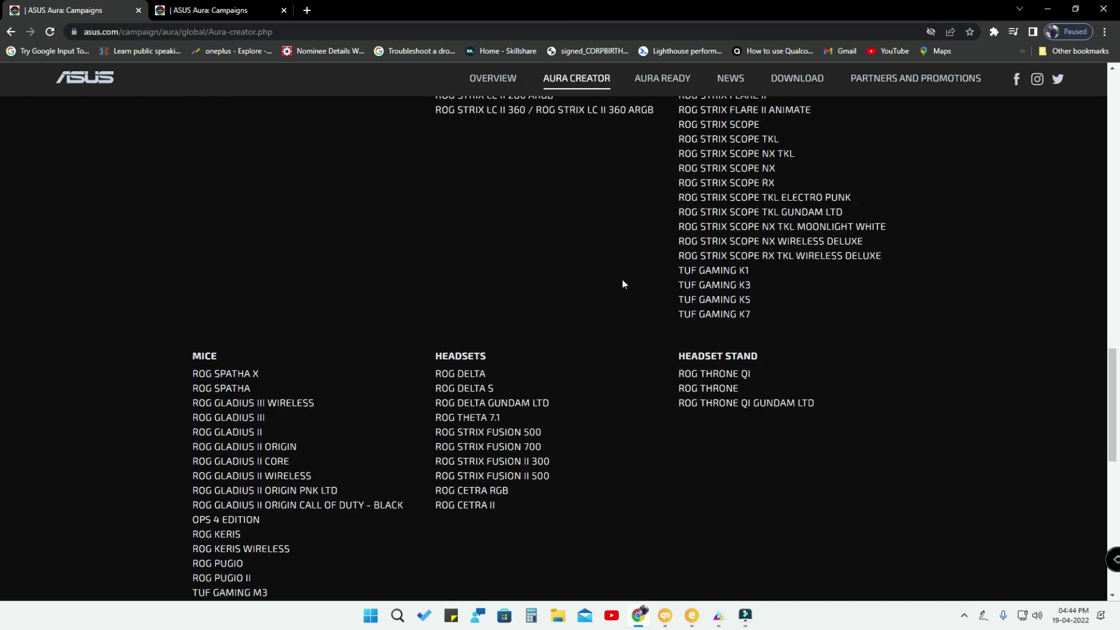
pyautogui.scroll(-4, 623, 285)
pyautogui.scroll(5, 623, 284)
pyautogui.hotkey('ctrl', 'Tab')
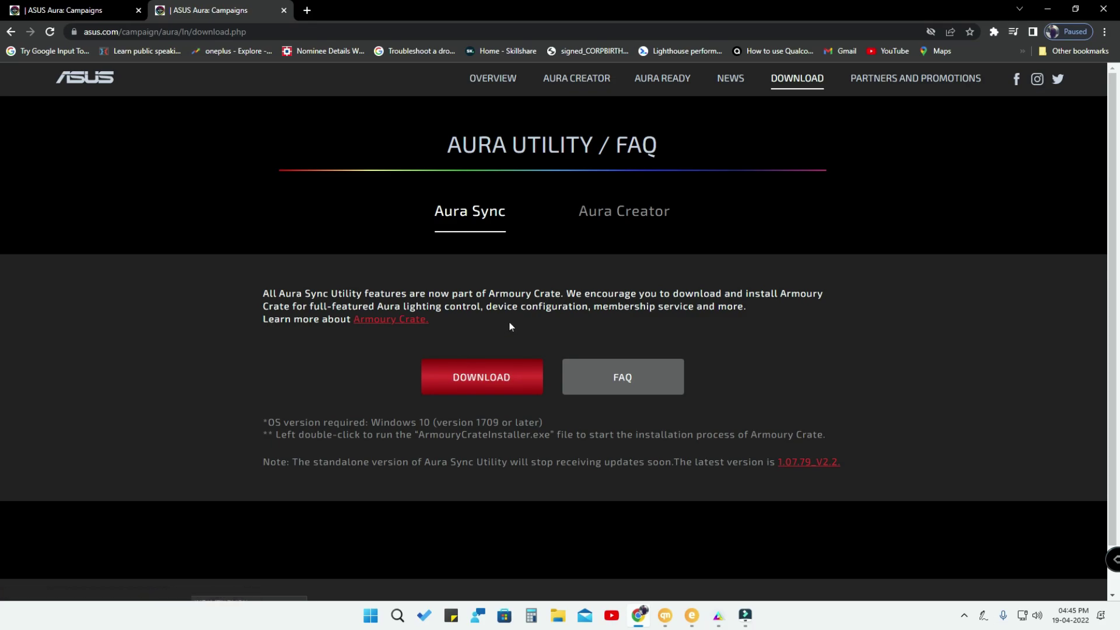
# - Switch to Aura Creator and expand the Effects list to review the lighting effects from Static to Tide
pyautogui.click(718, 619)
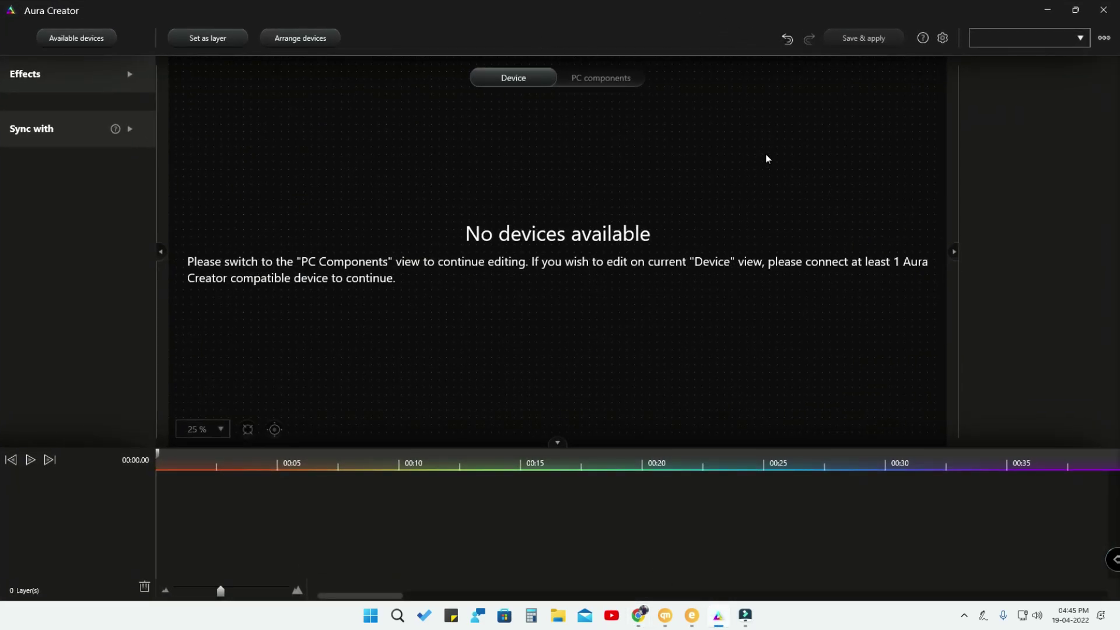
pyautogui.click(129, 73)
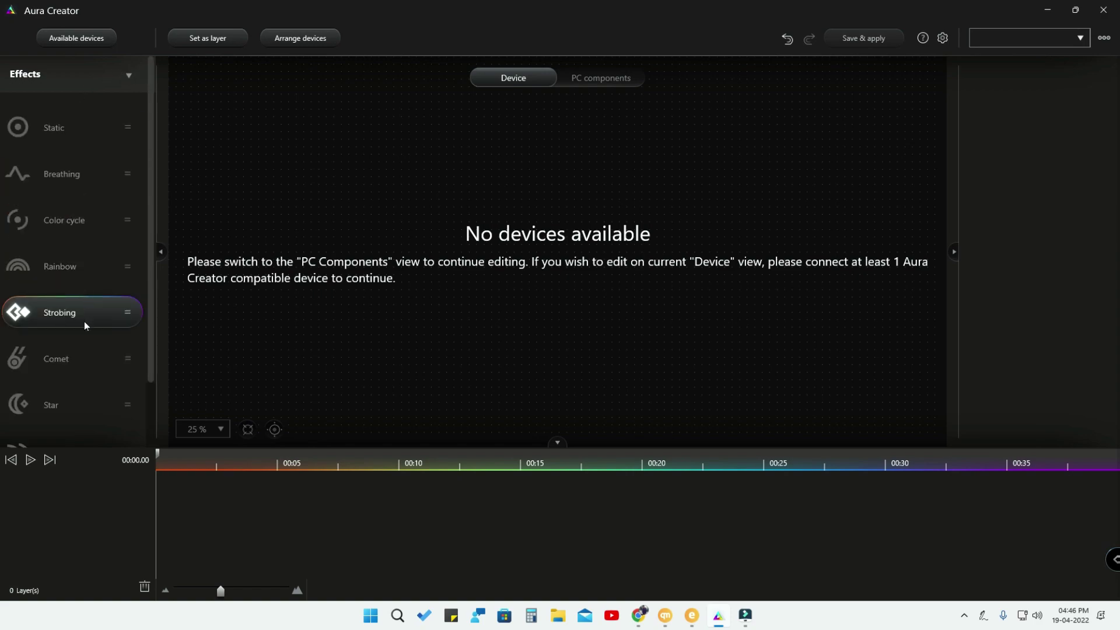
pyautogui.scroll(-1, 84, 327)
pyautogui.scroll(1, 76, 327)
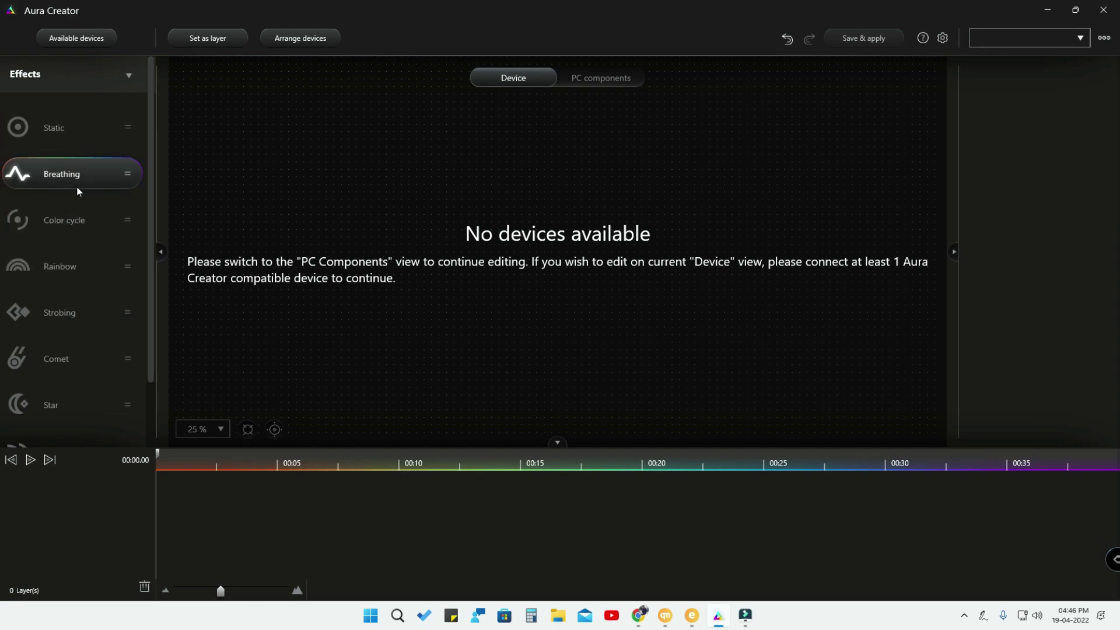
pyautogui.scroll(-1, 72, 210)
pyautogui.scroll(1, 74, 217)
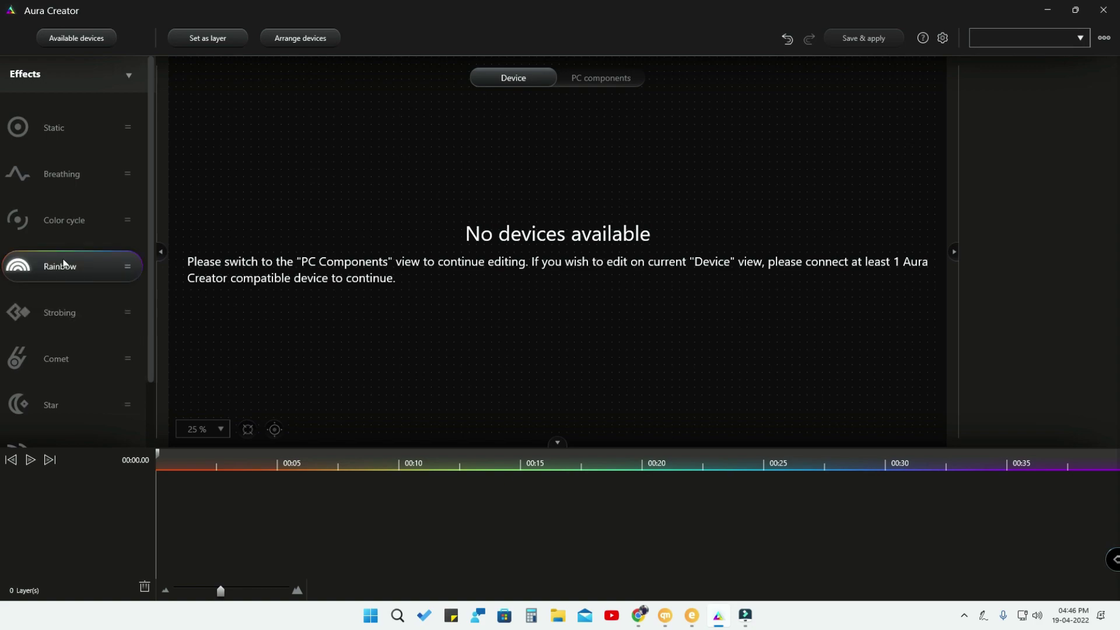
pyautogui.scroll(-2, 63, 264)
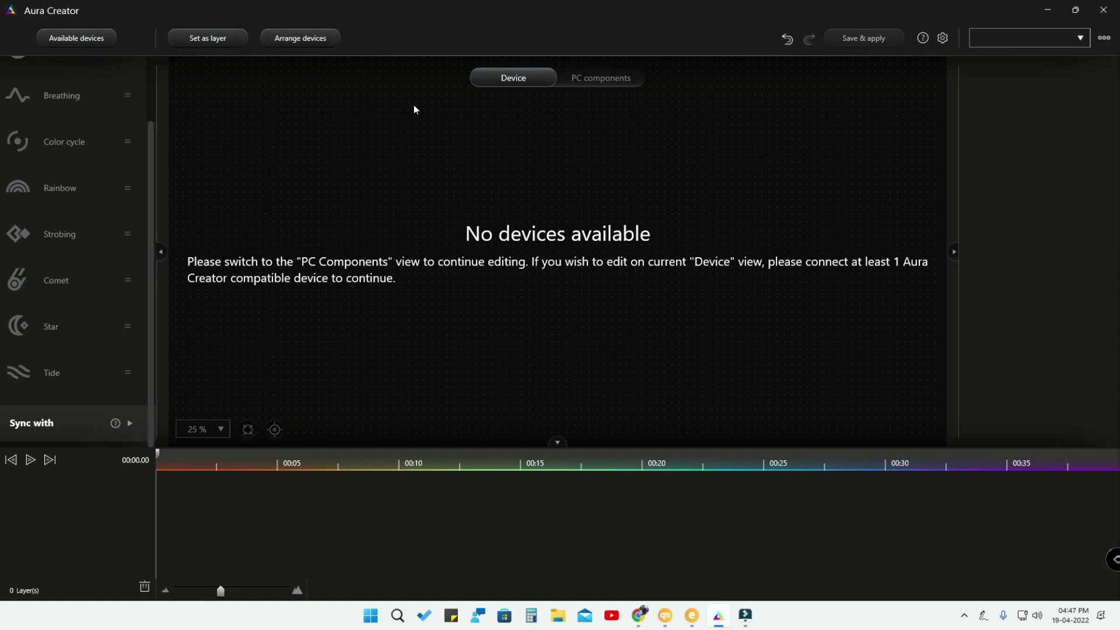
# - Show the PC components view and inspect the motherboard's selectable lighting zones
pyautogui.click(600, 76)
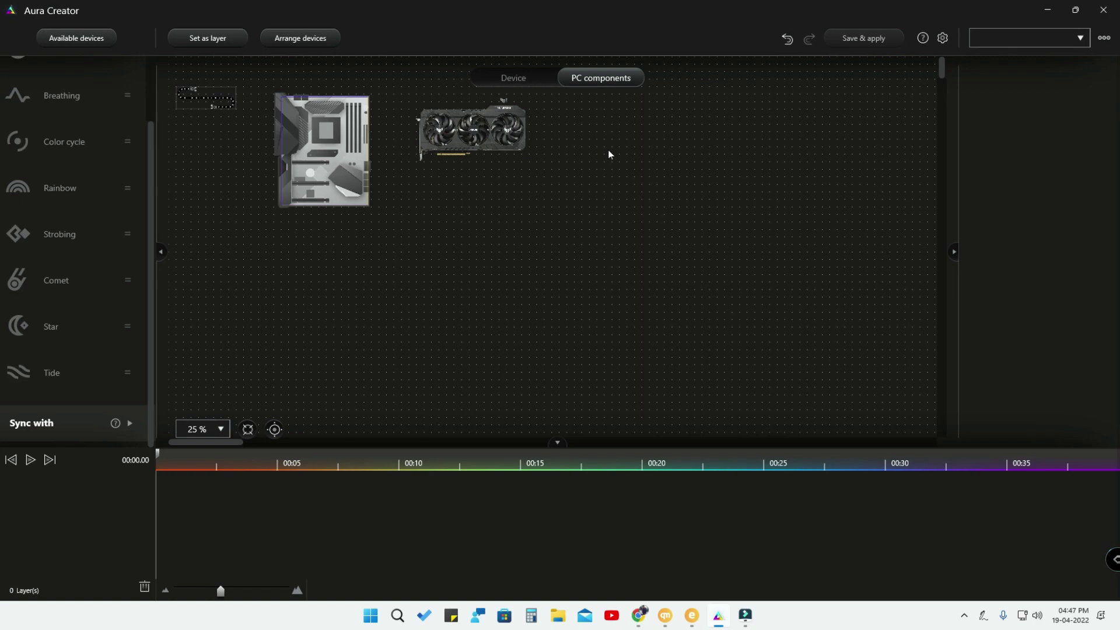
pyautogui.click(316, 127)
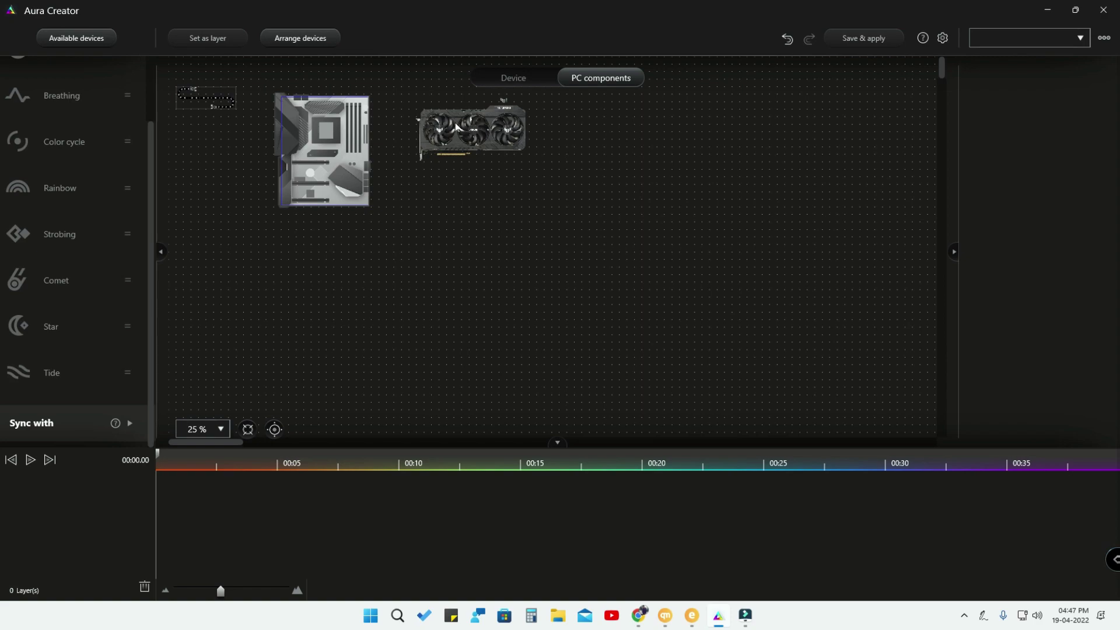
pyautogui.click(328, 169)
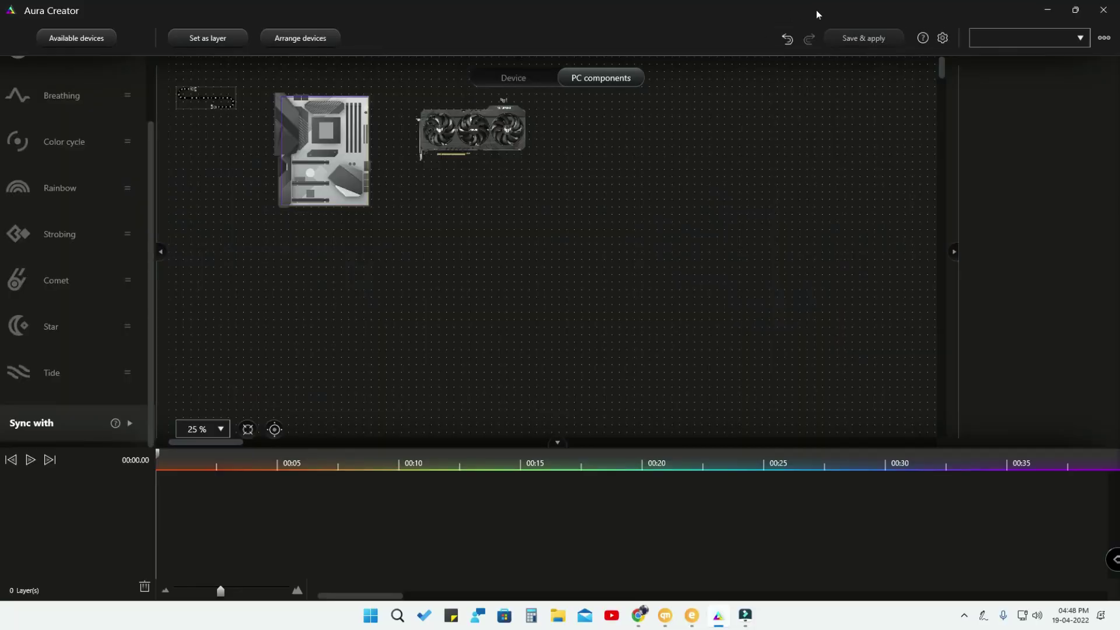
# - Review the General, Update and About pages of the settings and return to the editor
pyautogui.click(943, 39)
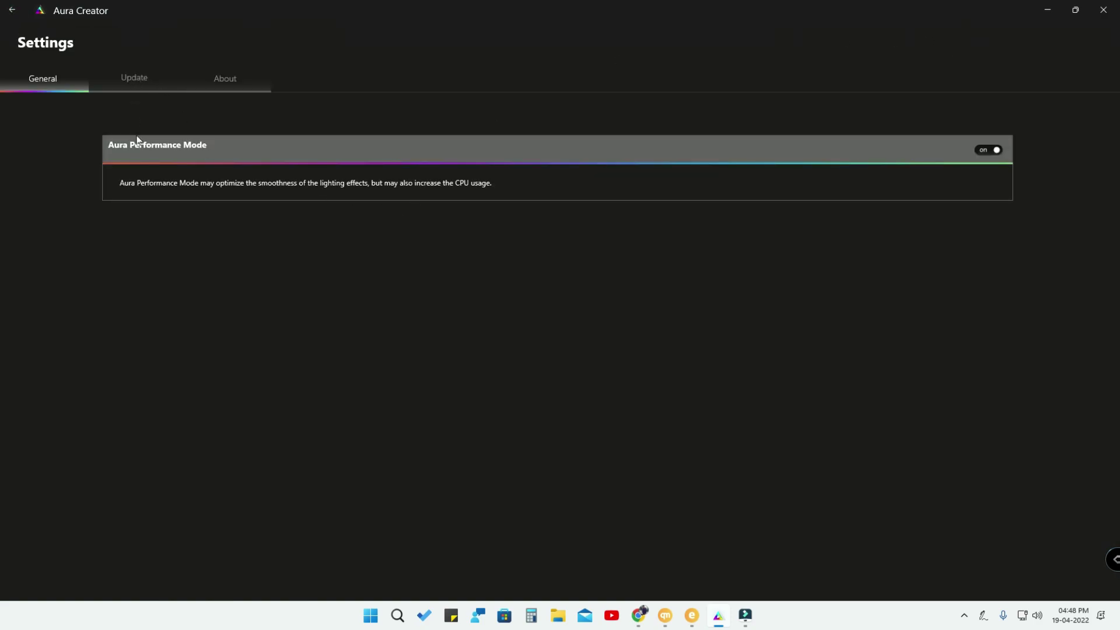
pyautogui.click(134, 81)
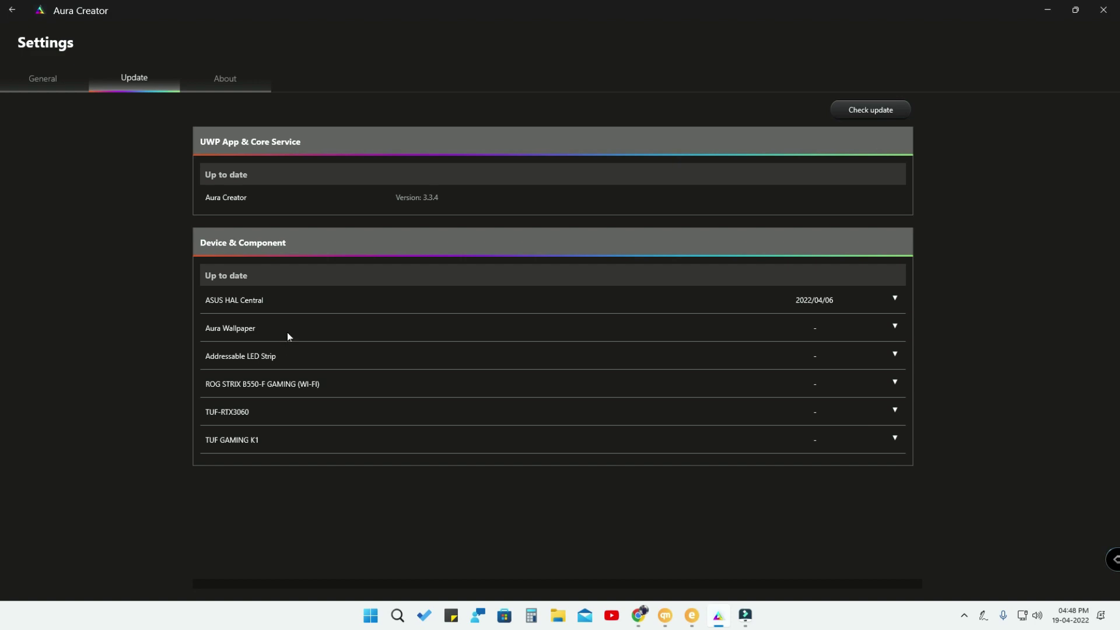
pyautogui.click(210, 83)
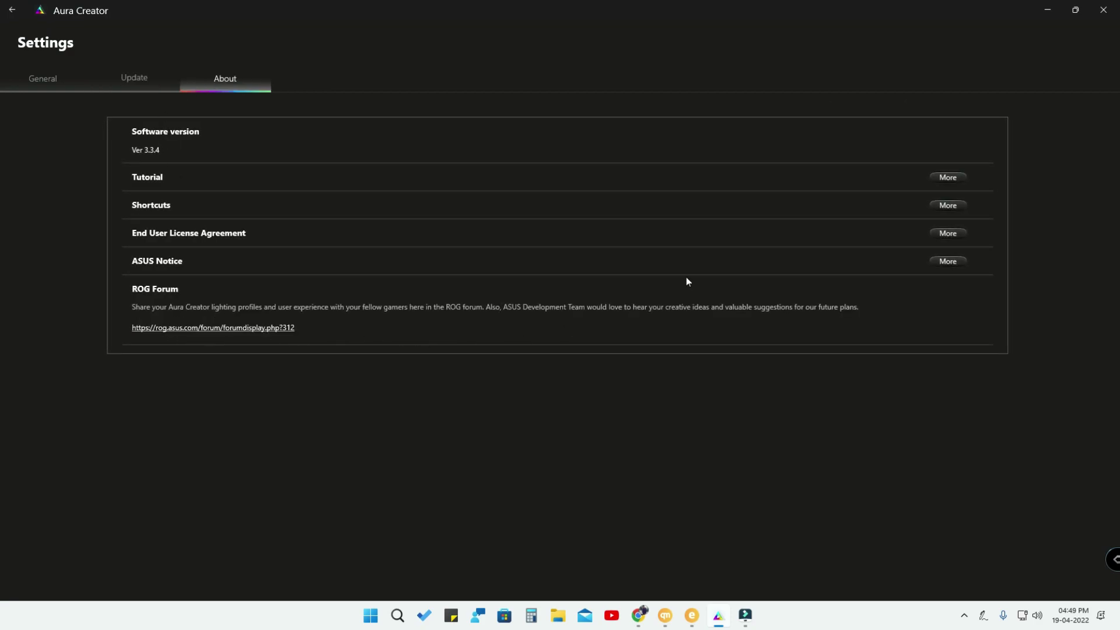
pyautogui.click(11, 10)
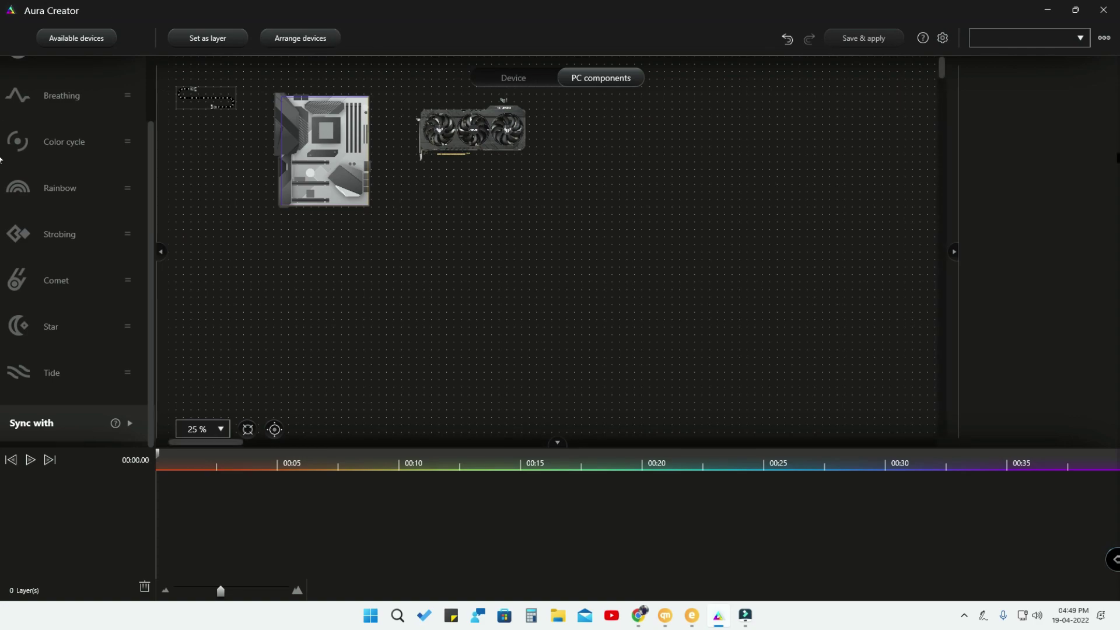
# - View the saved lighting profiles and the options for creating, importing and exporting a profile
pyautogui.click(1079, 35)
pyautogui.click(1076, 109)
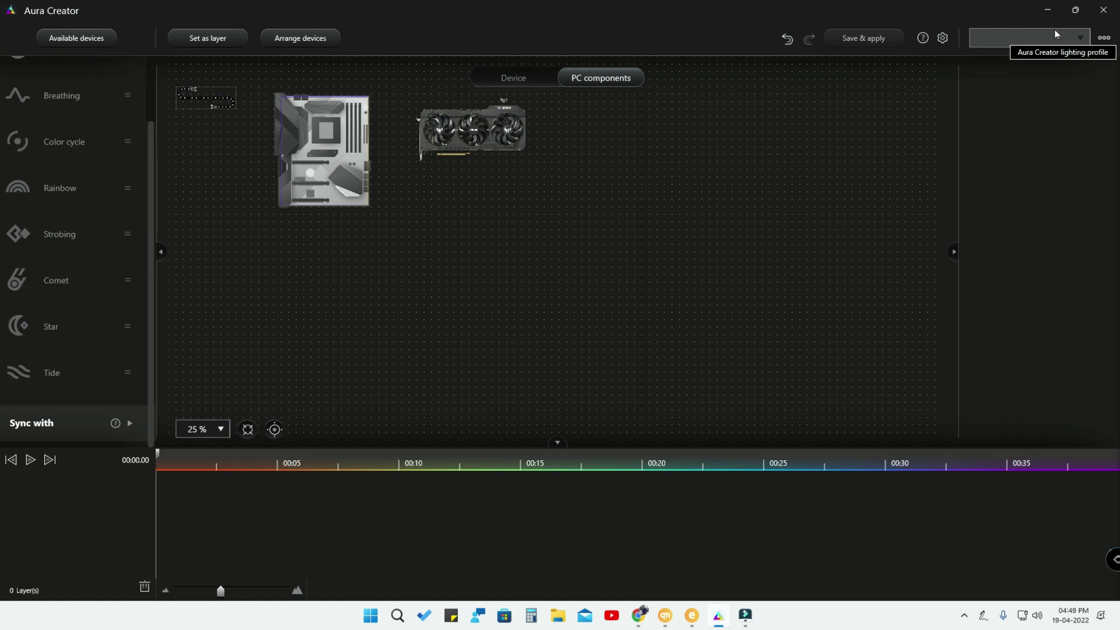
pyautogui.click(993, 32)
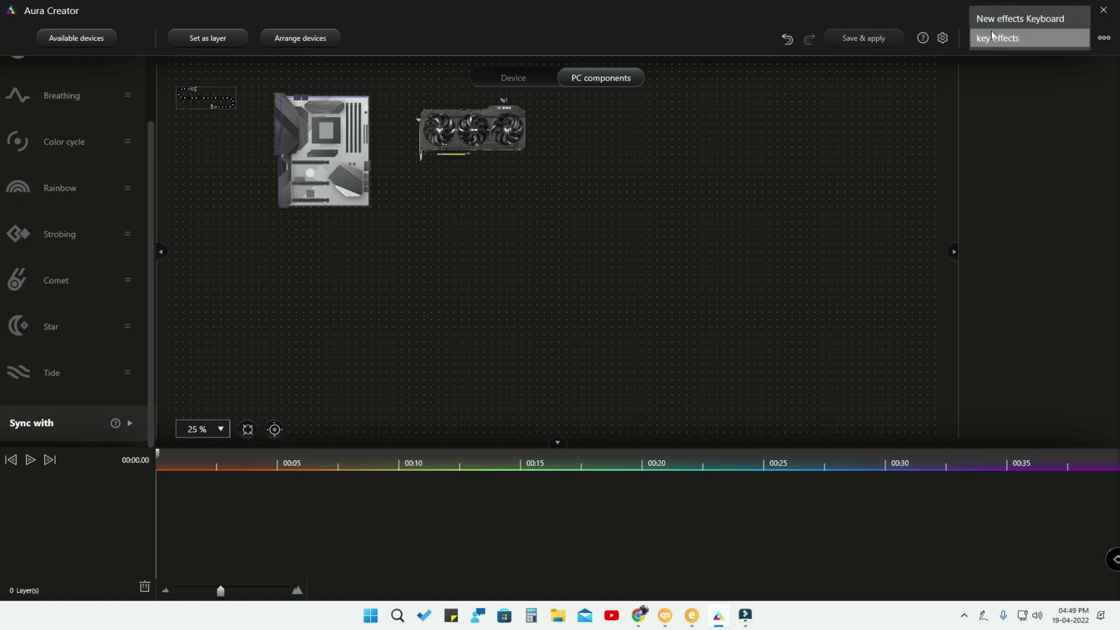
pyautogui.click(1023, 24)
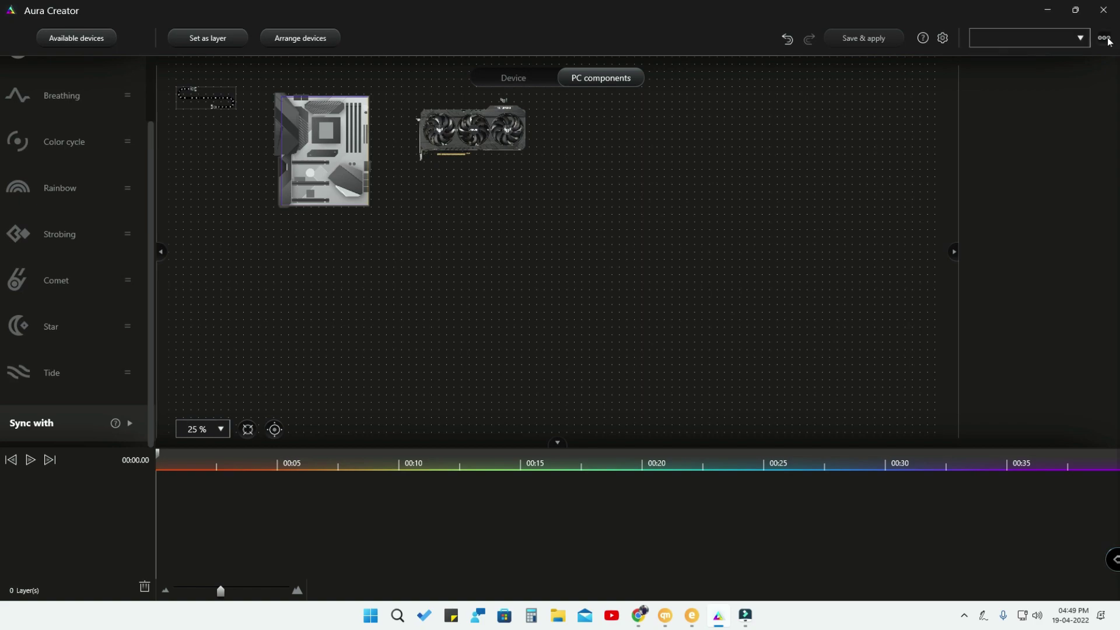
pyautogui.click(1106, 38)
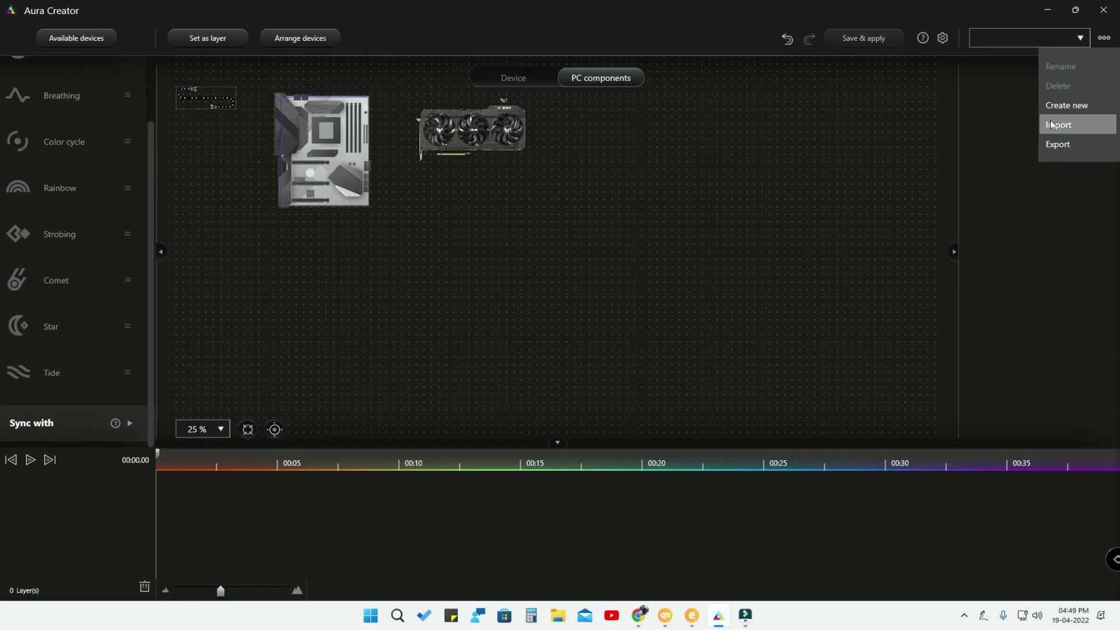
pyautogui.click(1011, 162)
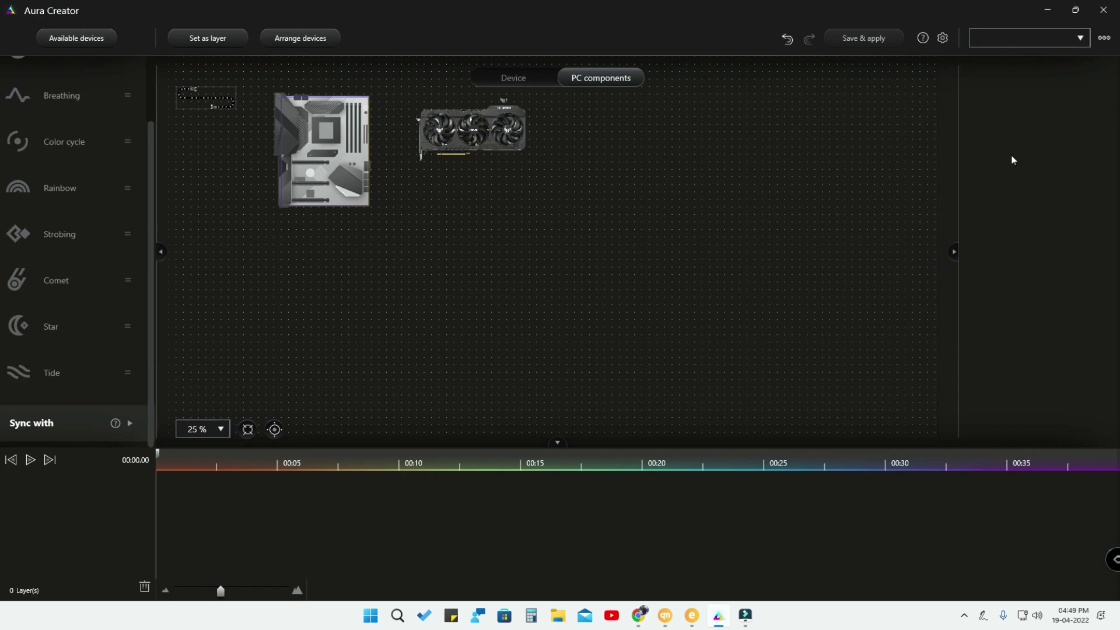
pyautogui.click(1104, 37)
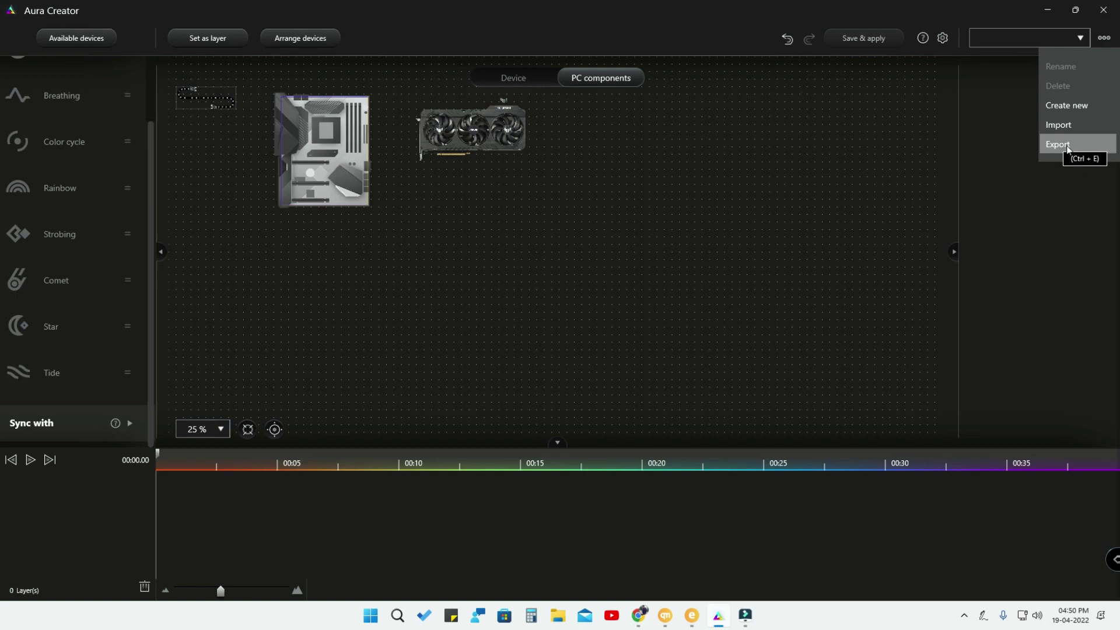
pyautogui.click(995, 132)
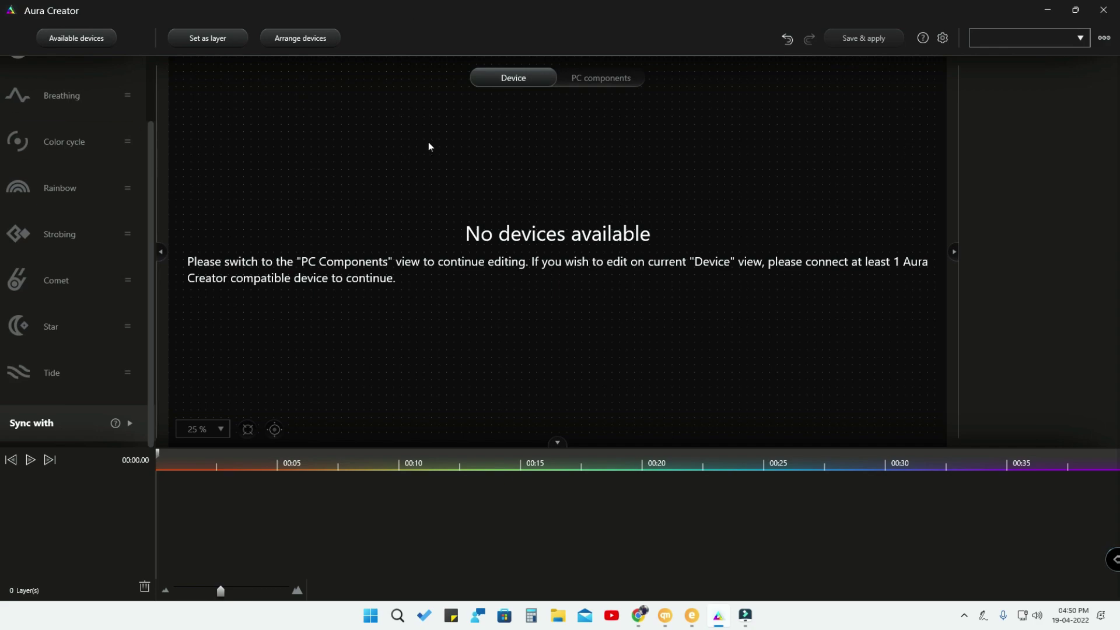
# - Add the TUF GAMING K1 keyboard to the synchronized devices
pyautogui.click(73, 38)
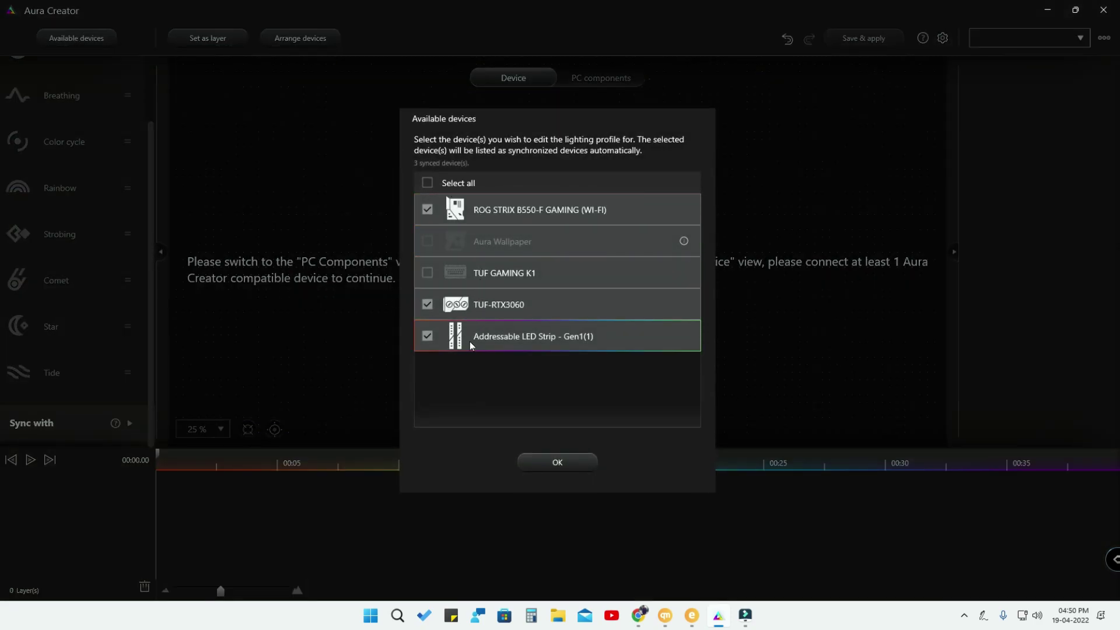
pyautogui.click(425, 275)
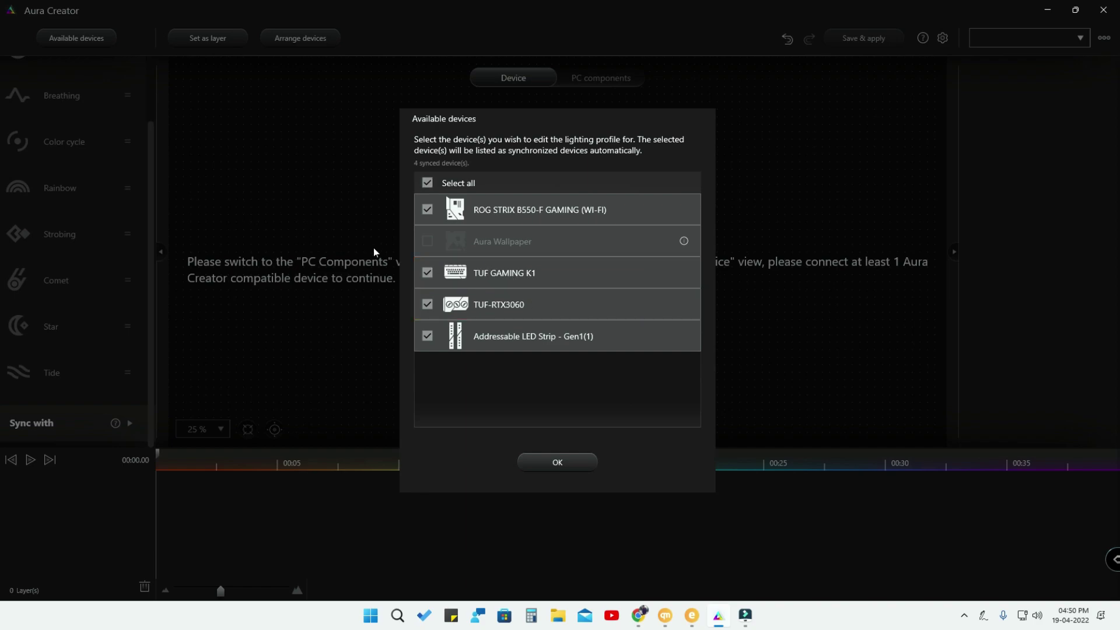
pyautogui.click(572, 461)
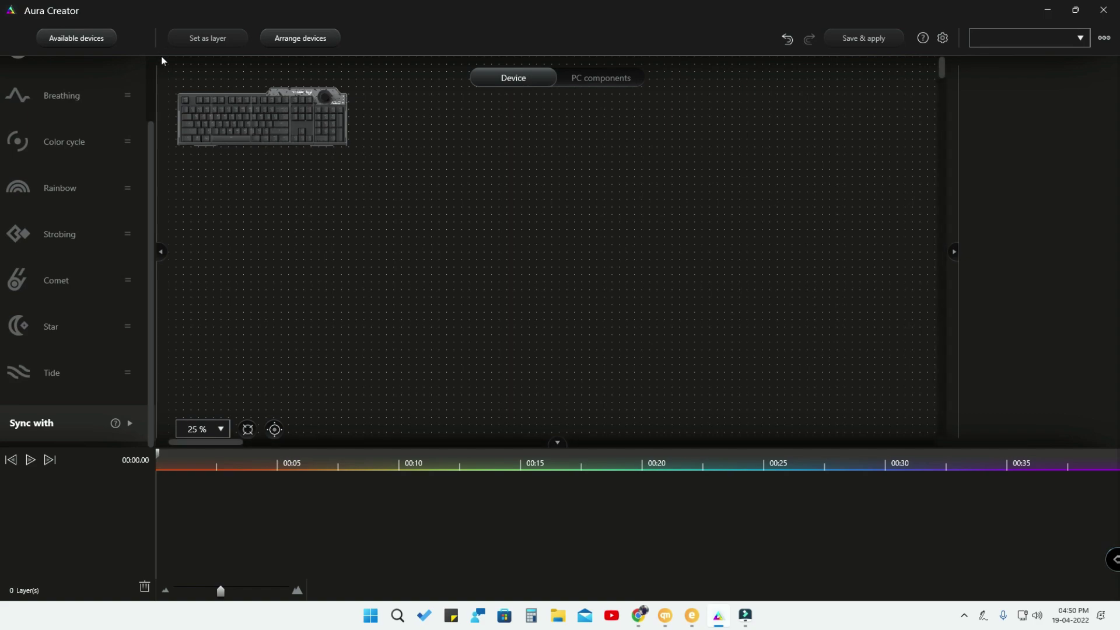
# - Select the leftmost lighting zone of the keyboard and set it as a new layer
pyautogui.click(199, 135)
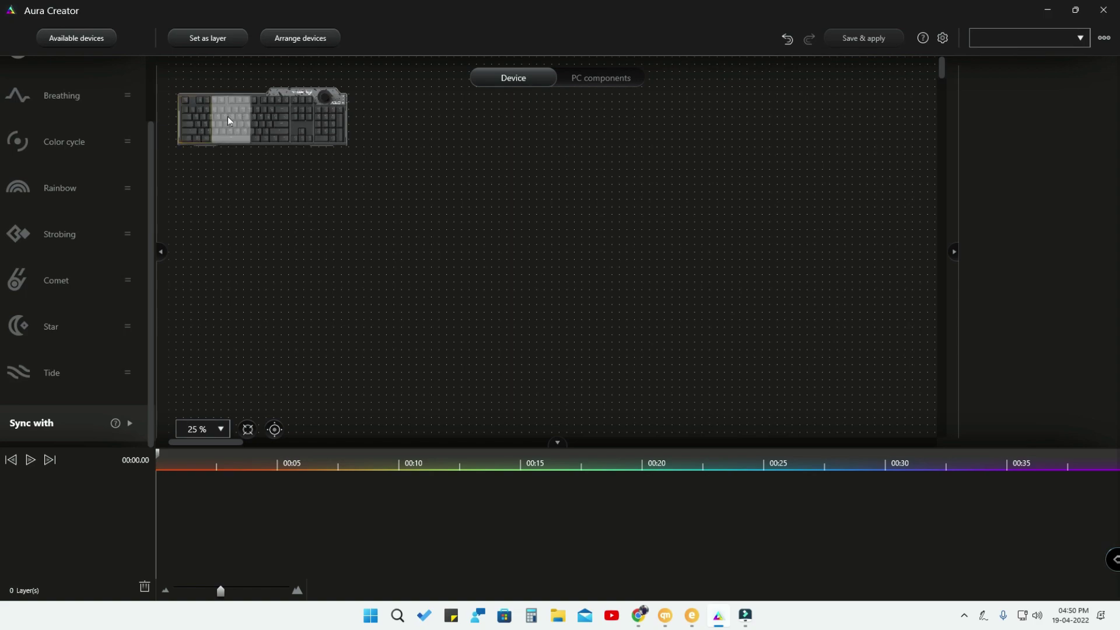
pyautogui.click(196, 121)
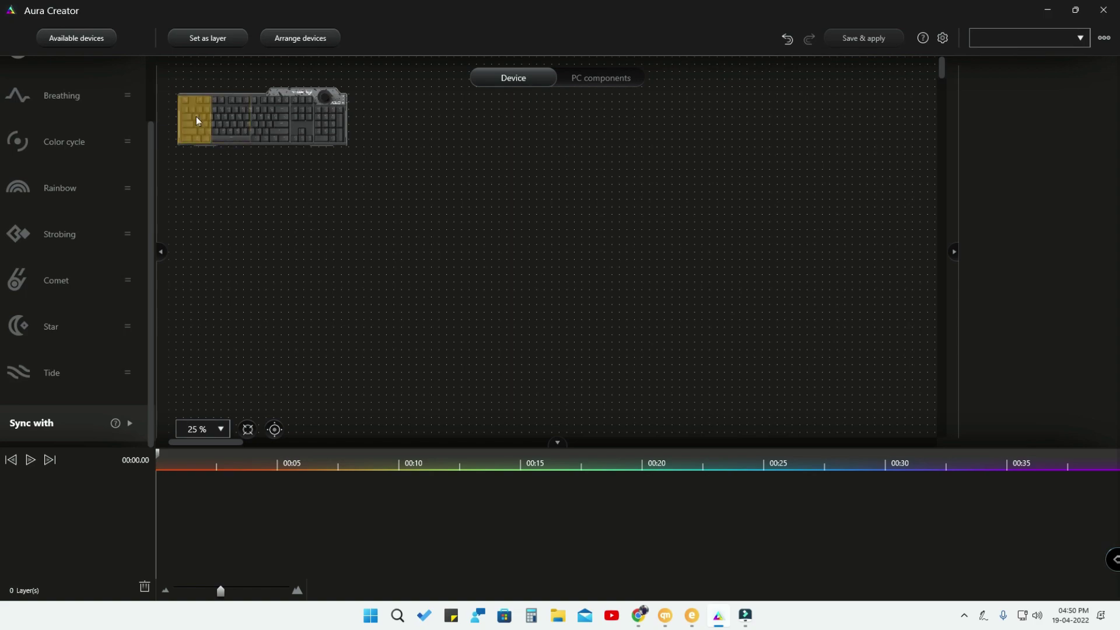
pyautogui.click(212, 40)
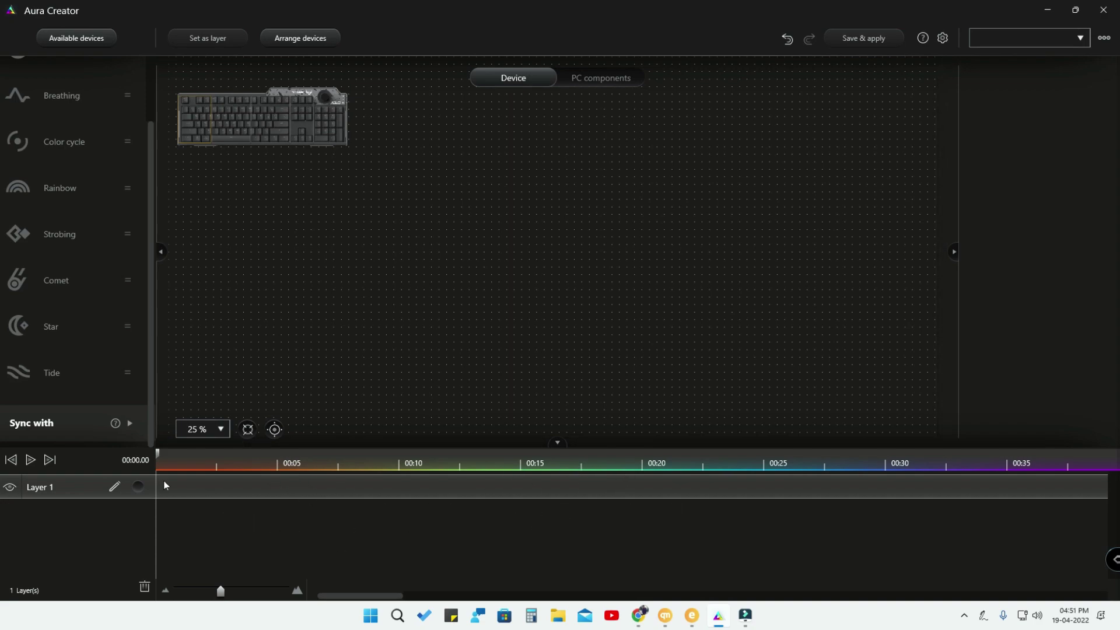
# - Place the Breathing effect at the start of Layer 1 on the timeline
pyautogui.scroll(2, 51, 157)
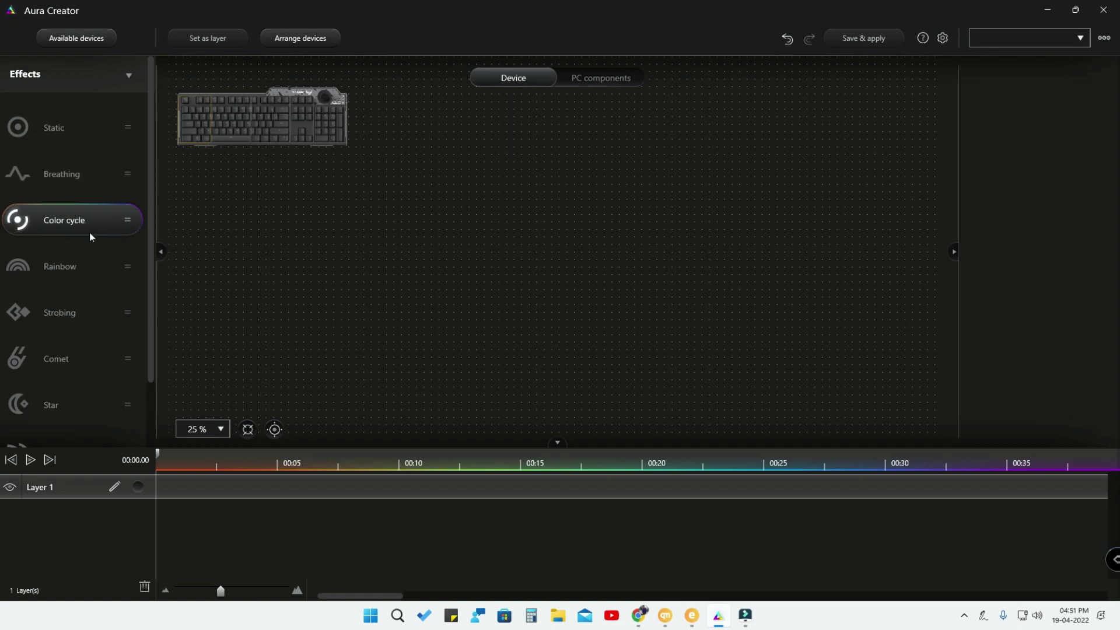
pyautogui.scroll(-2, 73, 357)
pyautogui.scroll(2, 72, 358)
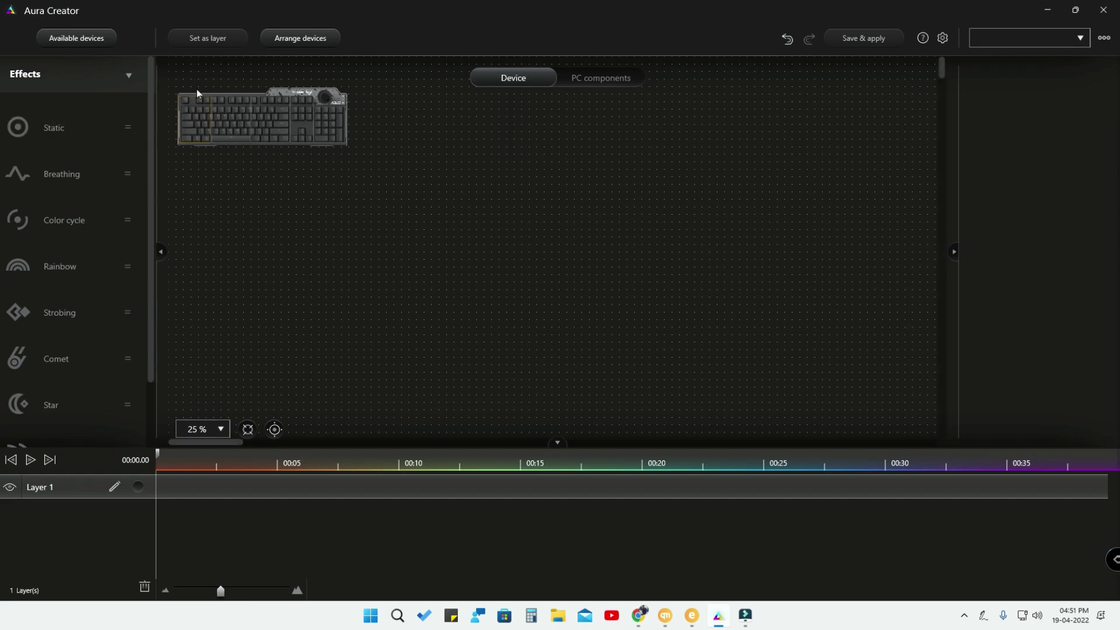
pyautogui.click(198, 115)
pyautogui.moveTo(97, 159); pyautogui.dragTo(230, 487)
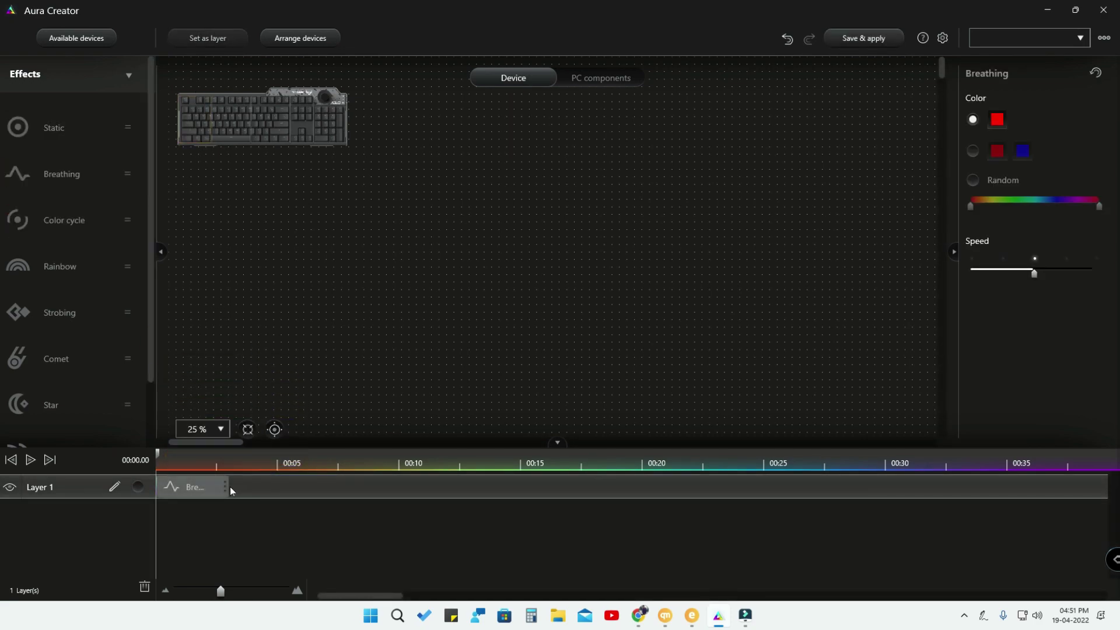
# - Try a second Breathing effect directly after the first one on Layer 1, and undo the addition
pyautogui.moveTo(54, 177); pyautogui.dragTo(288, 498)
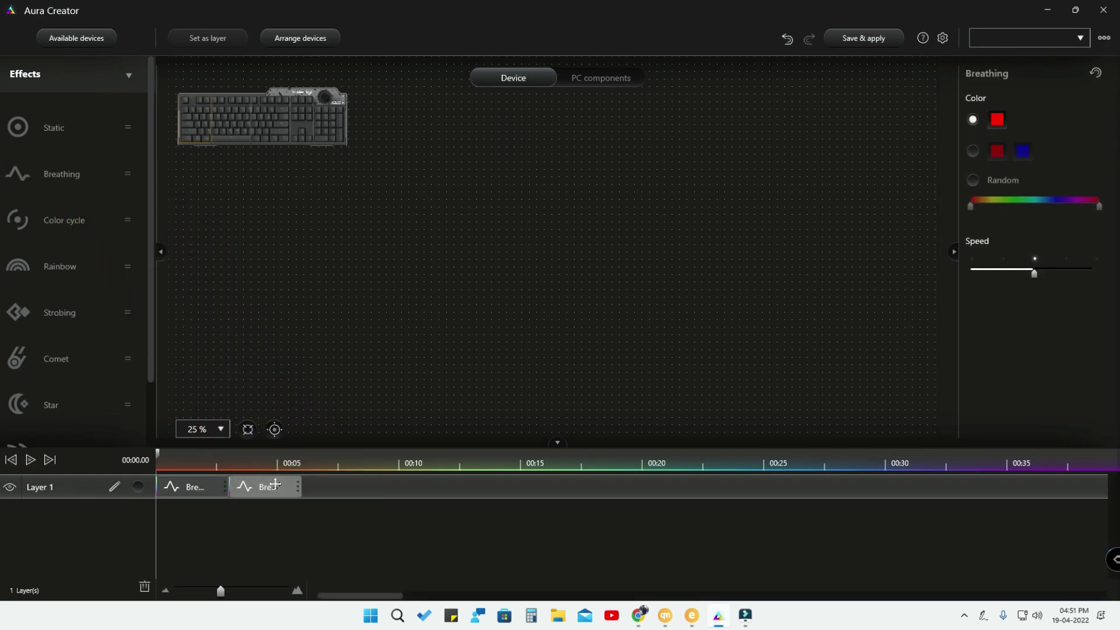
pyautogui.hotkey('ctrl', 'z')
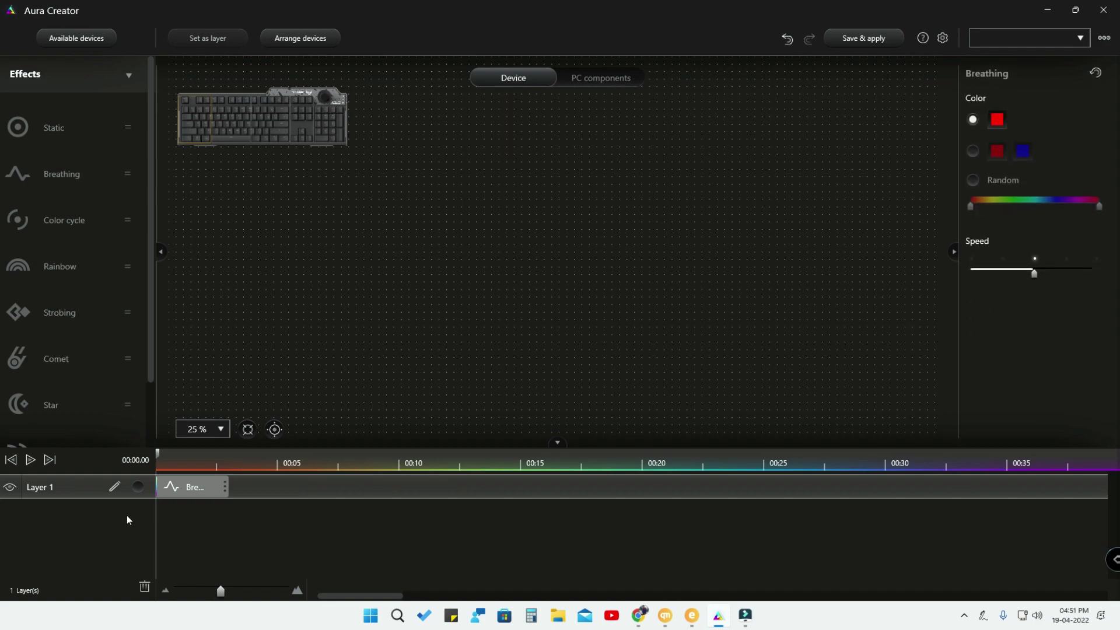
# - Set the keyboard's second lighting zone from the left as a new layer and place the Rainbow effect at its start
pyautogui.click(227, 126)
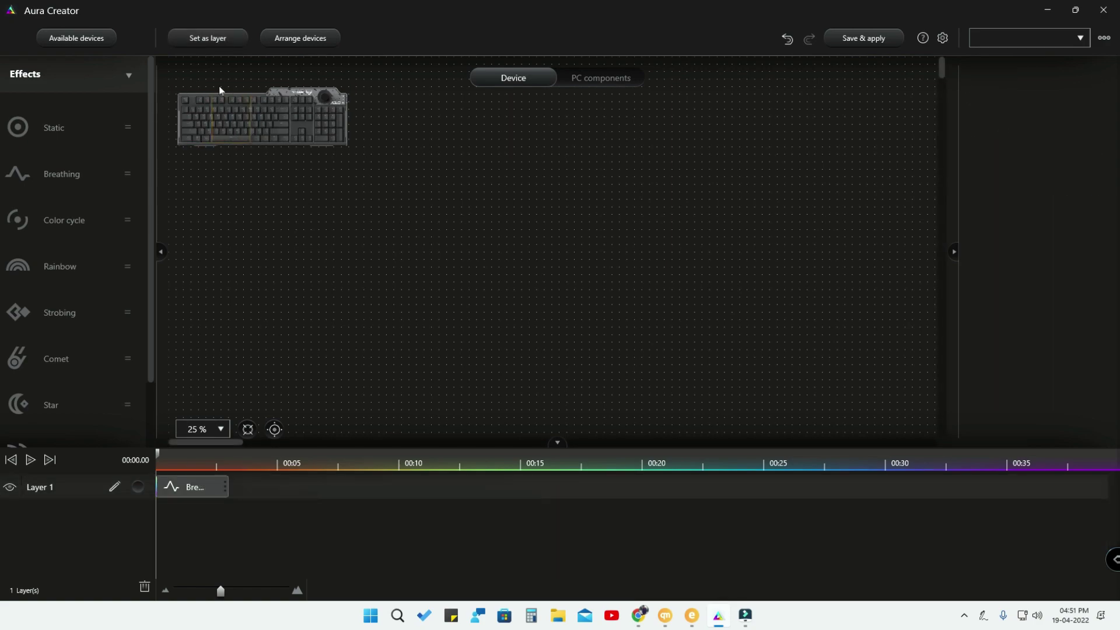
pyautogui.click(214, 43)
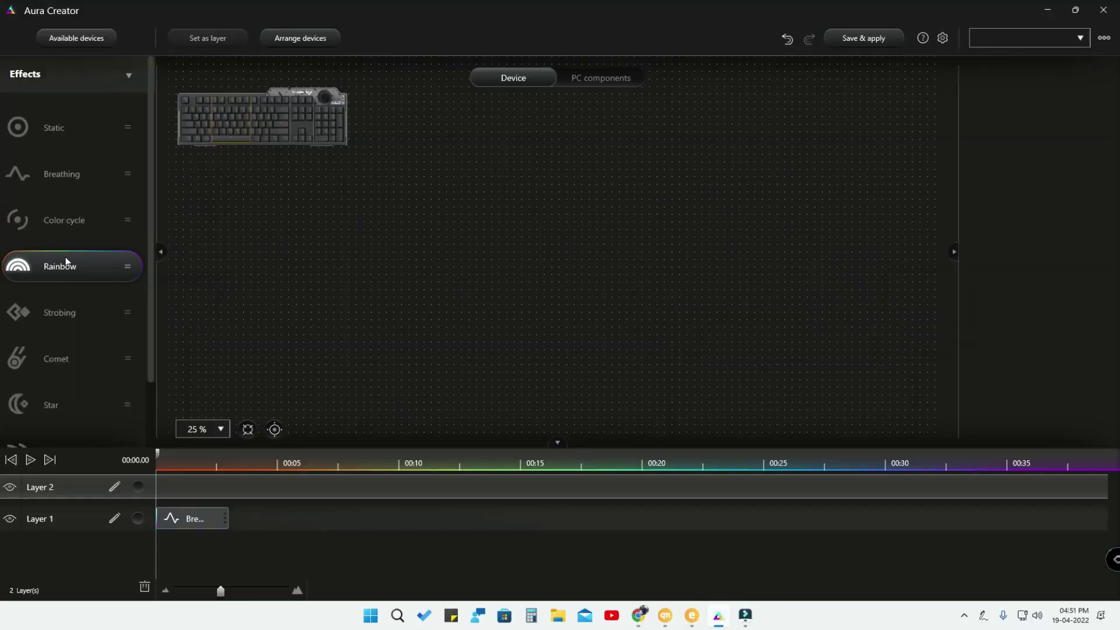
pyautogui.moveTo(66, 261); pyautogui.dragTo(217, 479)
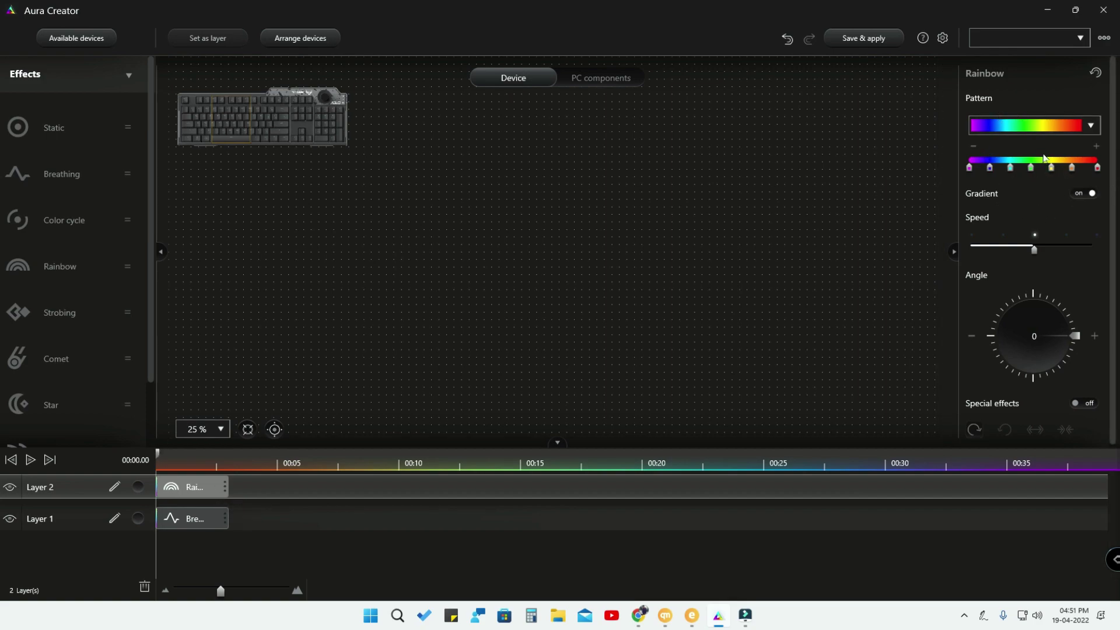
# - Give the Rainbow effect the red-to-black gradient pattern and raise its speed by one notch
pyautogui.click(1028, 129)
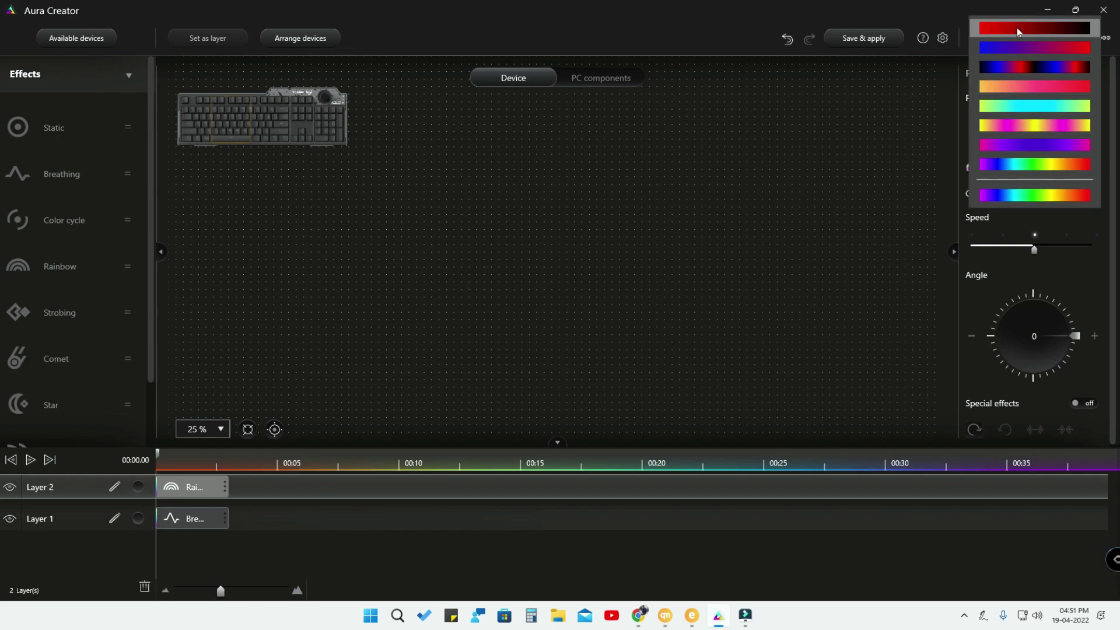
pyautogui.click(1018, 29)
pyautogui.click(1063, 249)
pyautogui.scroll(-1, 1041, 373)
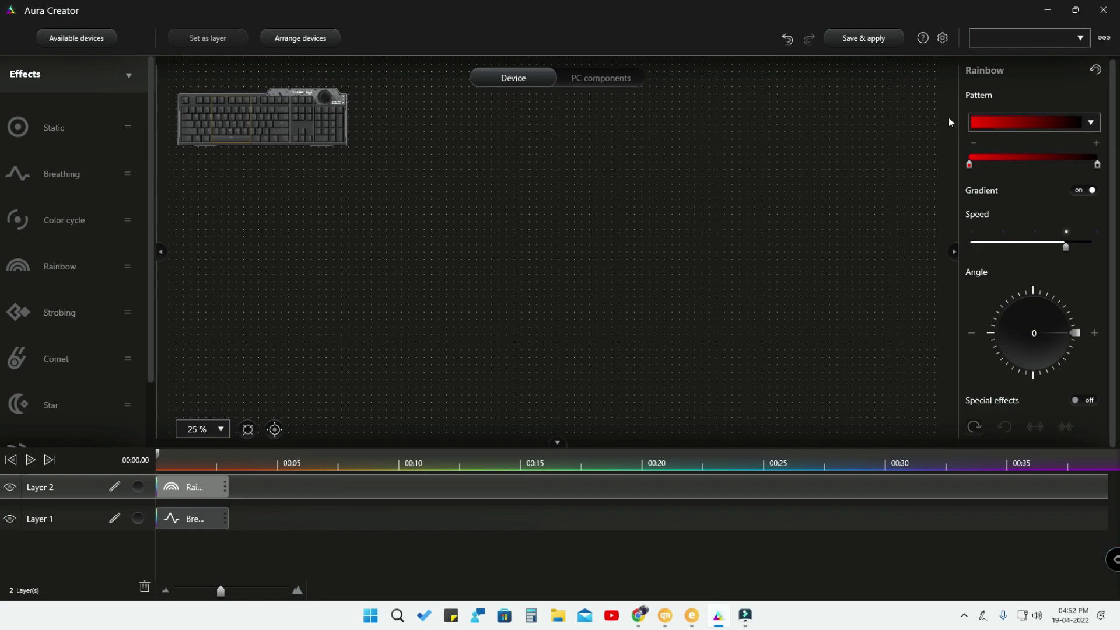
# - Set the Layer 1 Breathing effect's color to Random and raise its speed by one notch
pyautogui.click(190, 519)
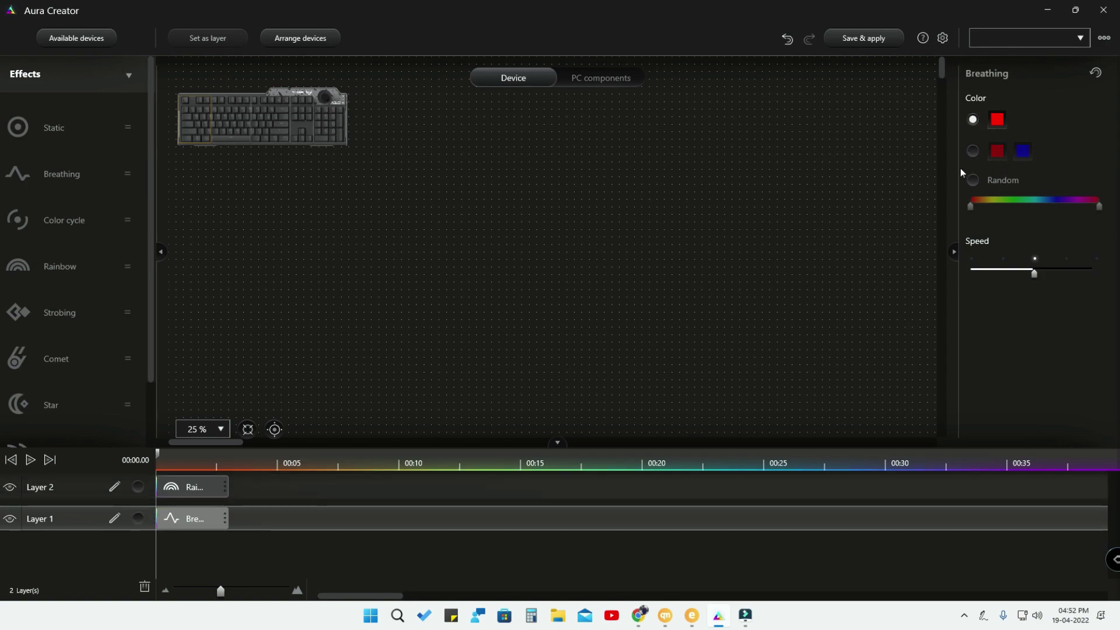
pyautogui.click(973, 180)
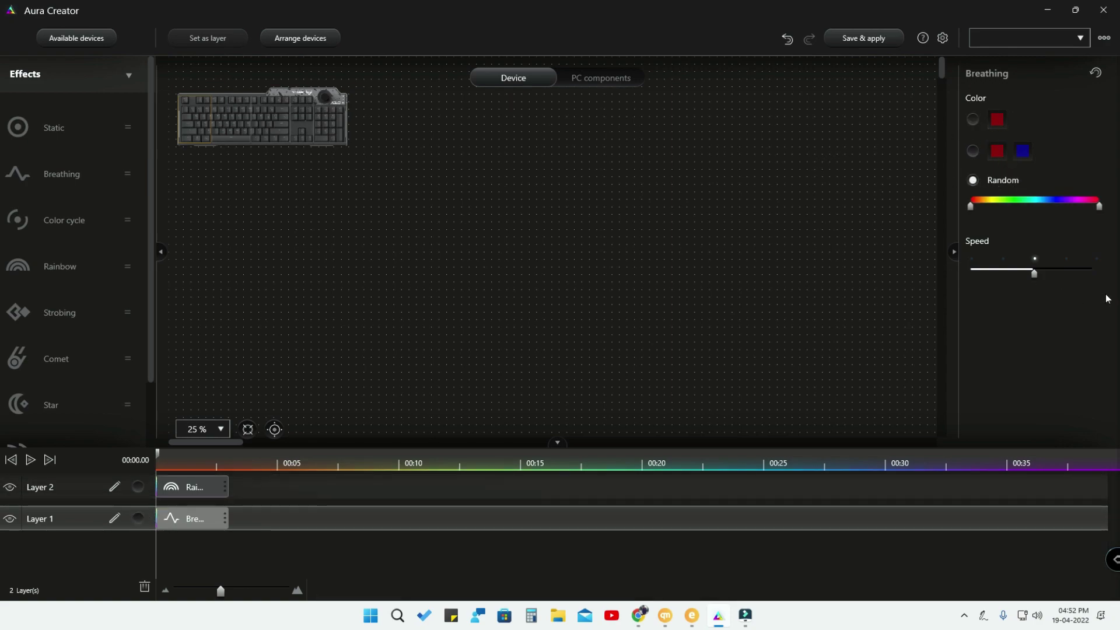
pyautogui.click(1072, 271)
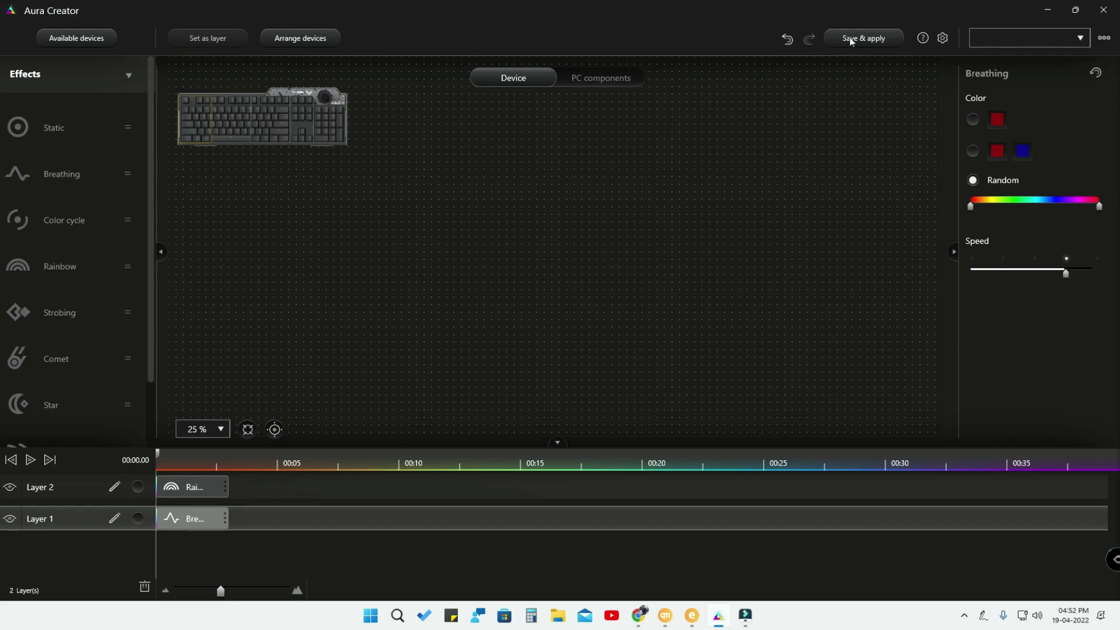
# - Set the keyboard's third lighting zone as a new layer with a Color cycle effect at a faster speed
pyautogui.click(260, 134)
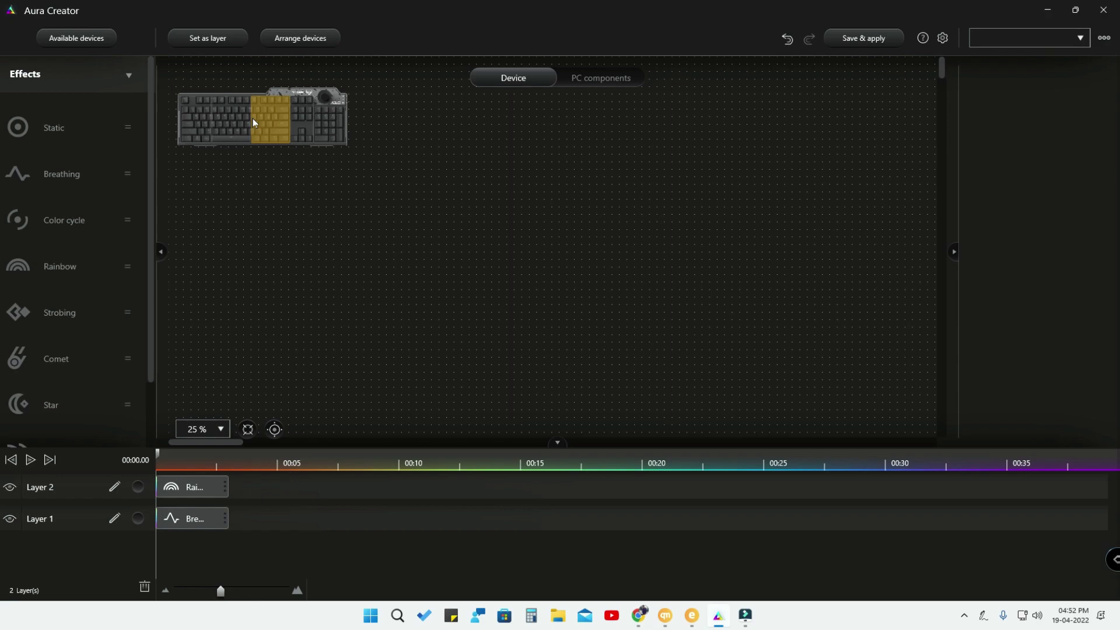
pyautogui.click(177, 40)
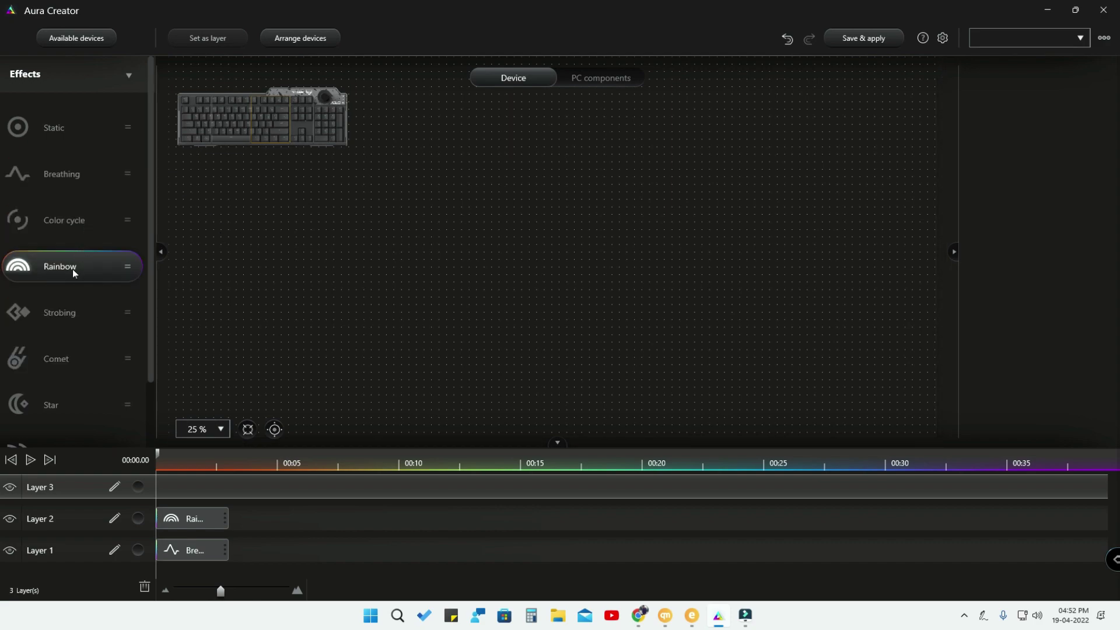
pyautogui.moveTo(83, 224); pyautogui.dragTo(243, 488)
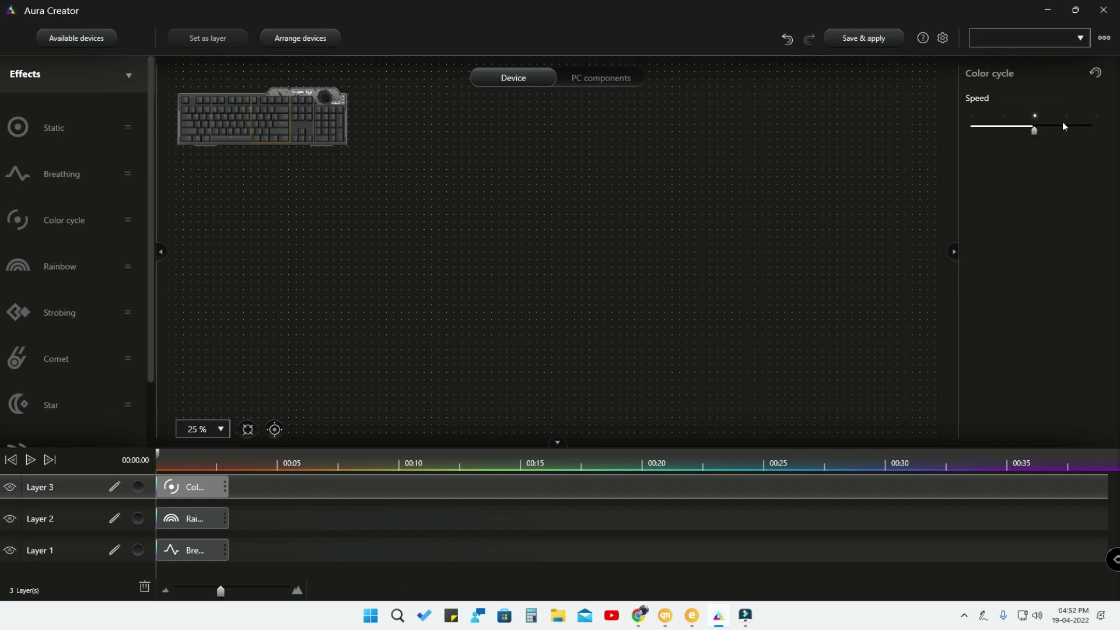
pyautogui.moveTo(1091, 128); pyautogui.dragTo(1095, 128)
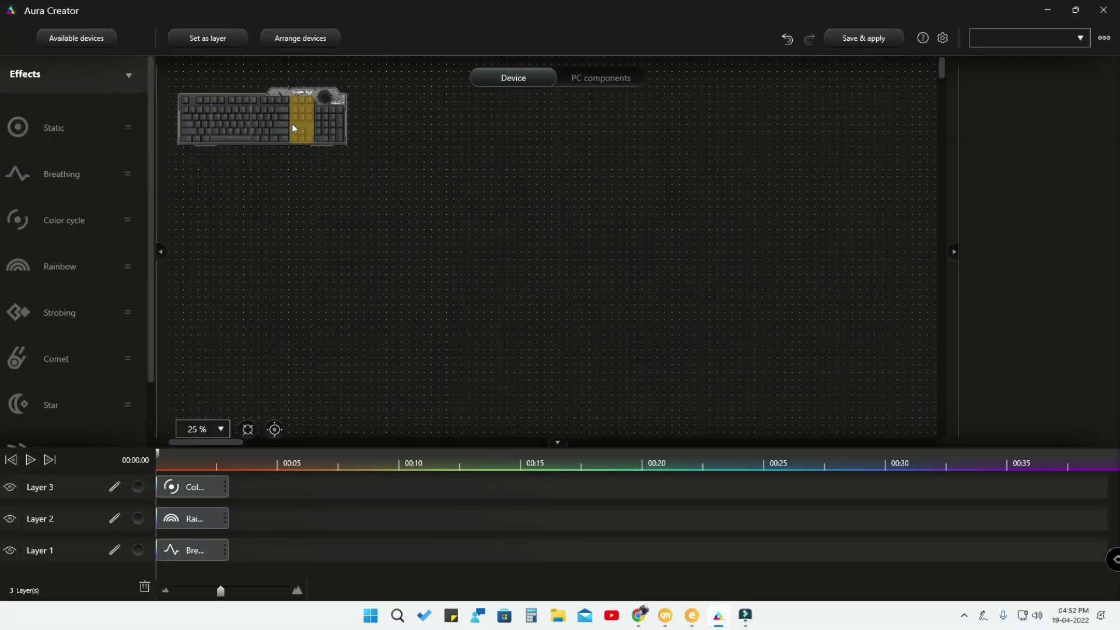
# - Set the navigation-key zone left of the number pad as a new layer and place the Rainbow effect at its start
pyautogui.click(217, 37)
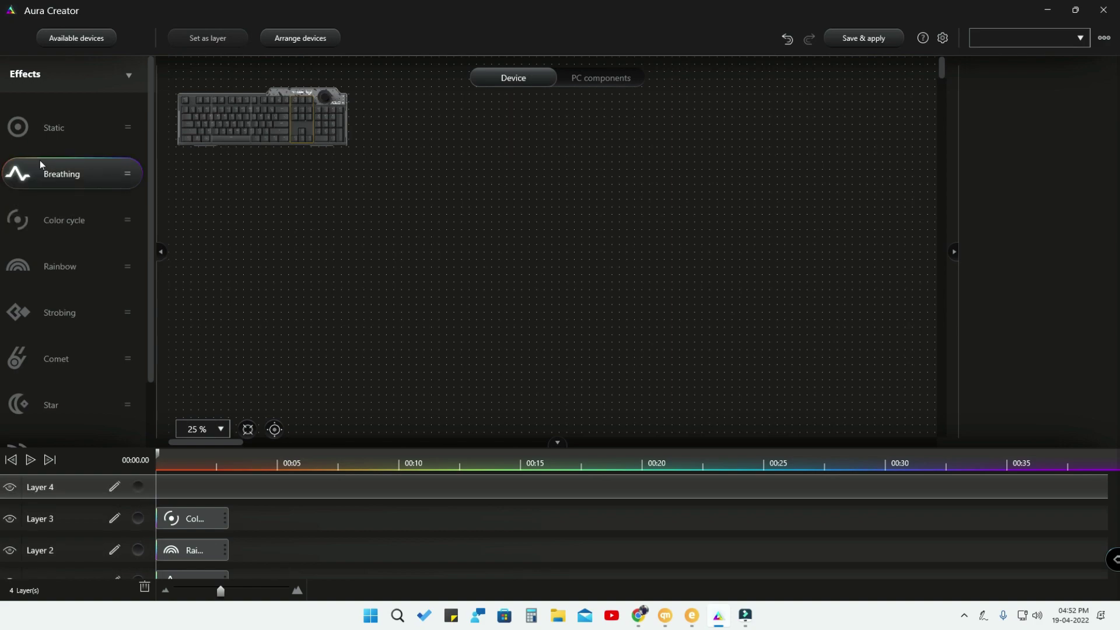
pyautogui.click(311, 124)
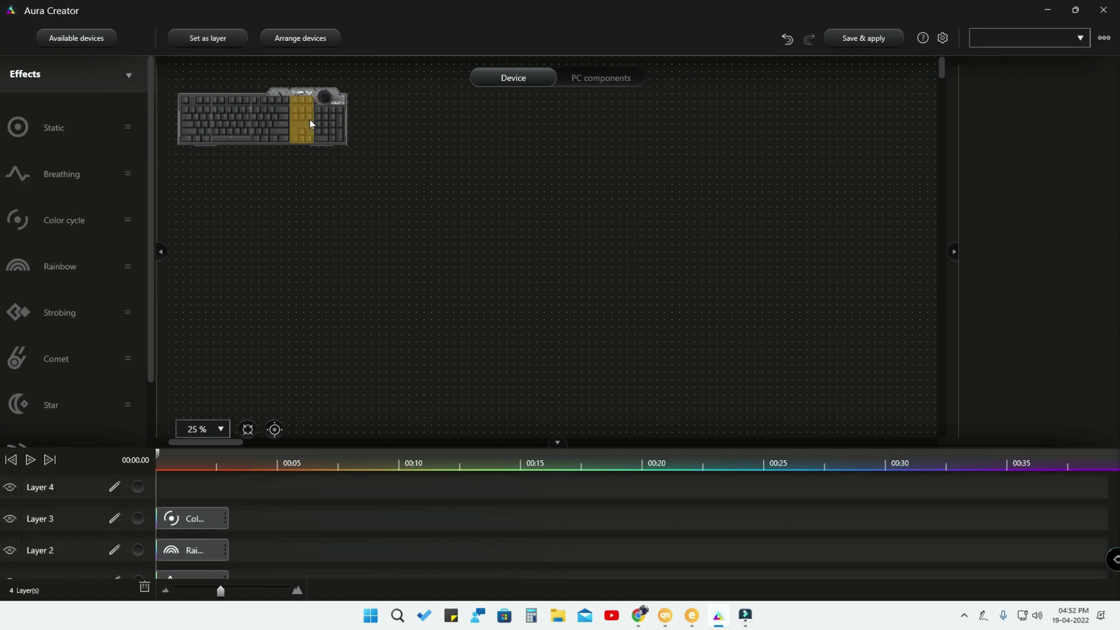
pyautogui.click(223, 38)
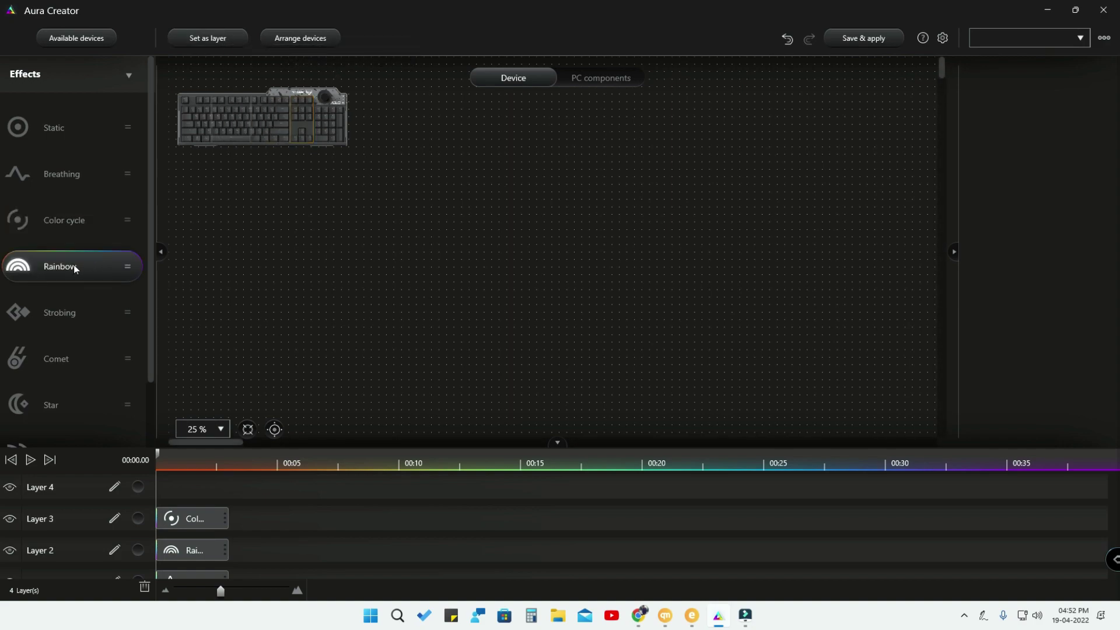
pyautogui.scroll(-2, 74, 265)
pyautogui.moveTo(64, 188); pyautogui.dragTo(204, 486)
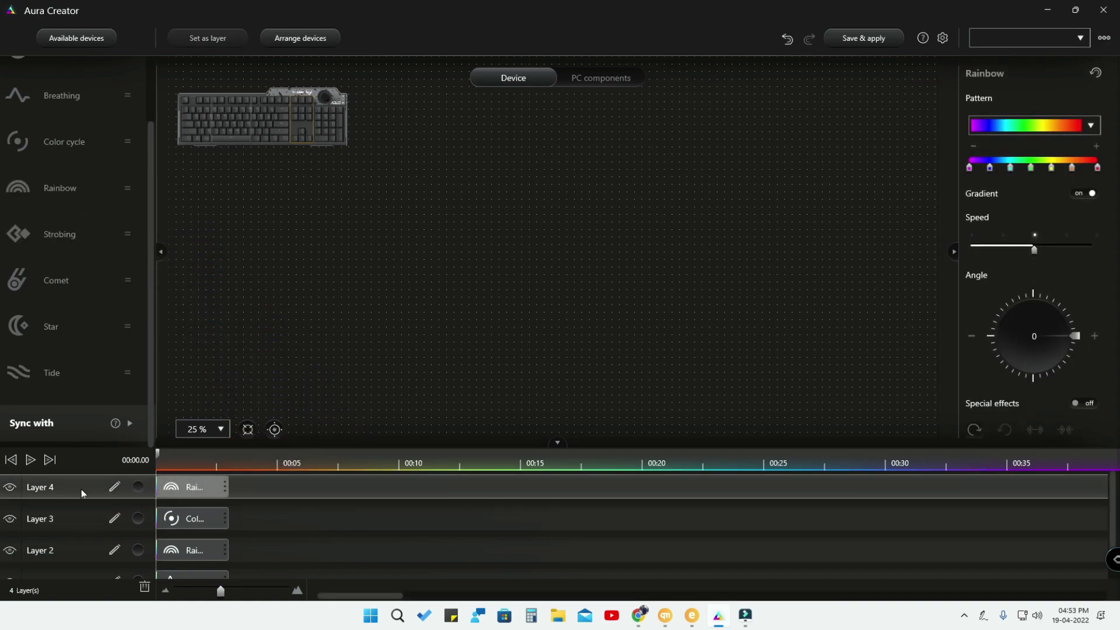
# - Set the number pad zone as a new layer and place the Strobing effect at its start
pyautogui.scroll(-3, 211, 398)
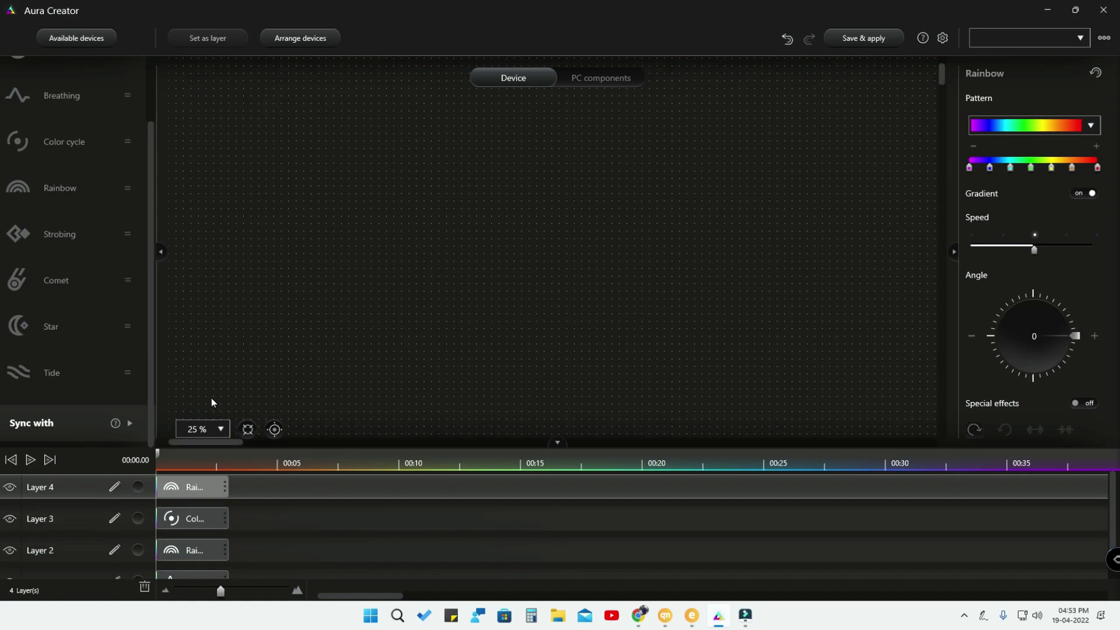
pyautogui.scroll(3, 298, 219)
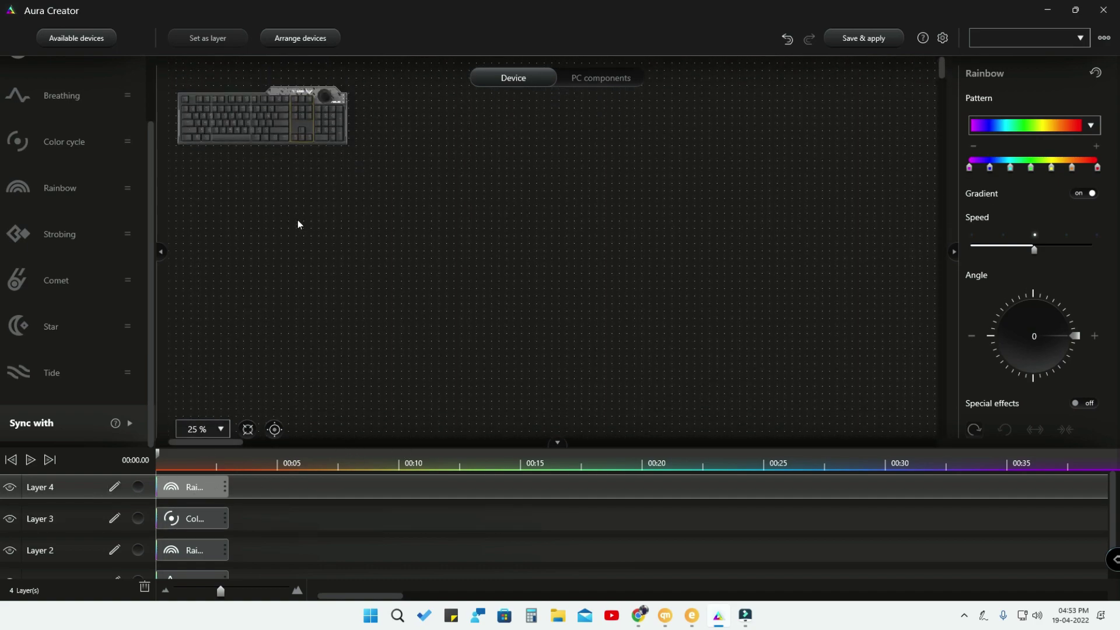
pyautogui.click(330, 139)
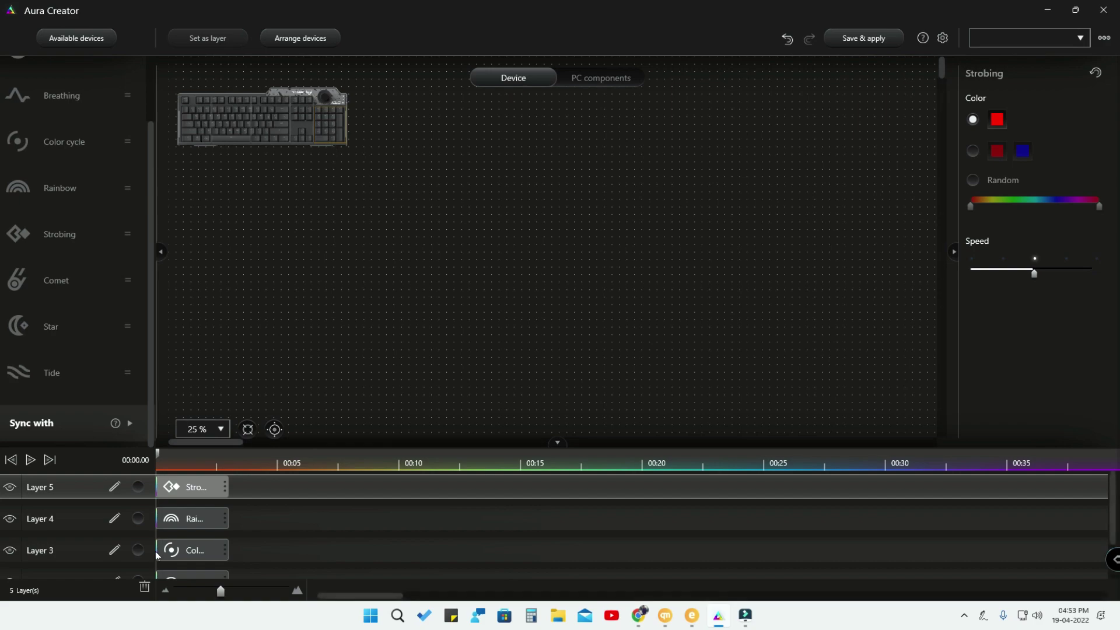
# - Review the effects assigned to each layer on the timeline, from the newest layer down to Layer 1
pyautogui.scroll(-2, 257, 481)
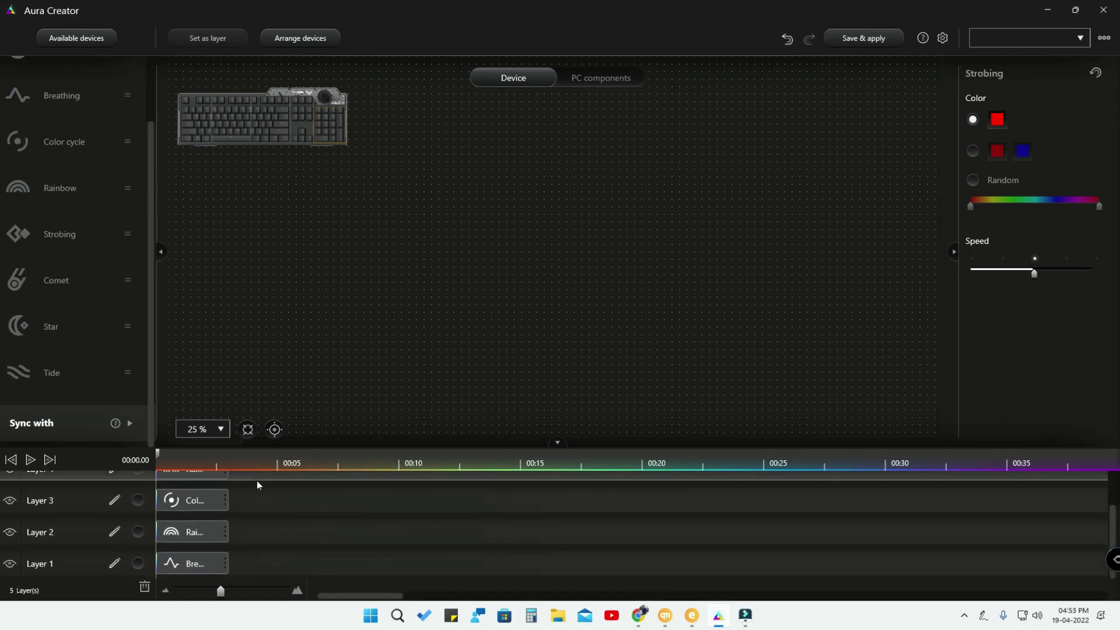
pyautogui.scroll(2, 257, 481)
pyautogui.scroll(-2, 254, 497)
pyautogui.scroll(2, 261, 485)
pyautogui.scroll(-4, 191, 357)
pyautogui.scroll(-2, 238, 501)
pyautogui.scroll(4, 287, 290)
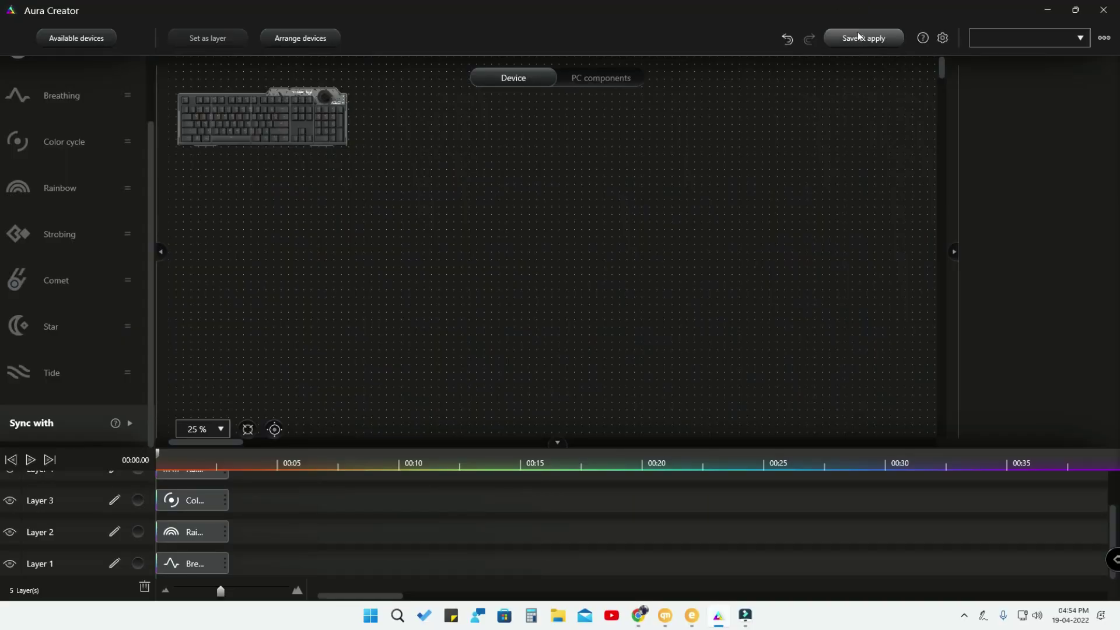
# - Save and apply the lighting profile under the filename RGB and select it among the saved profiles
pyautogui.click(873, 36)
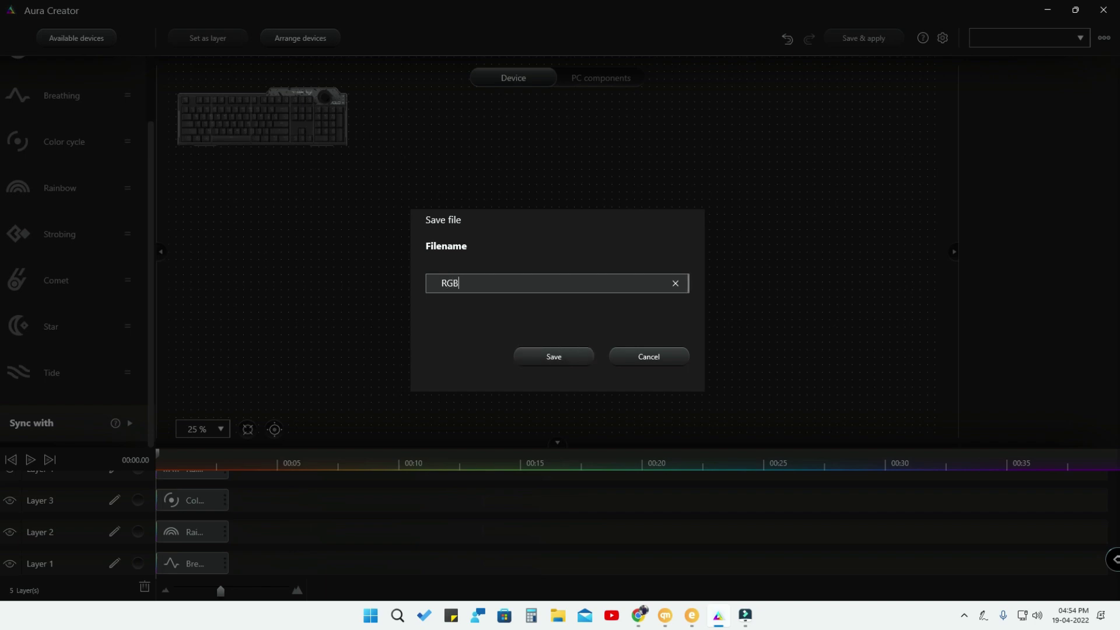
pyautogui.click(555, 355)
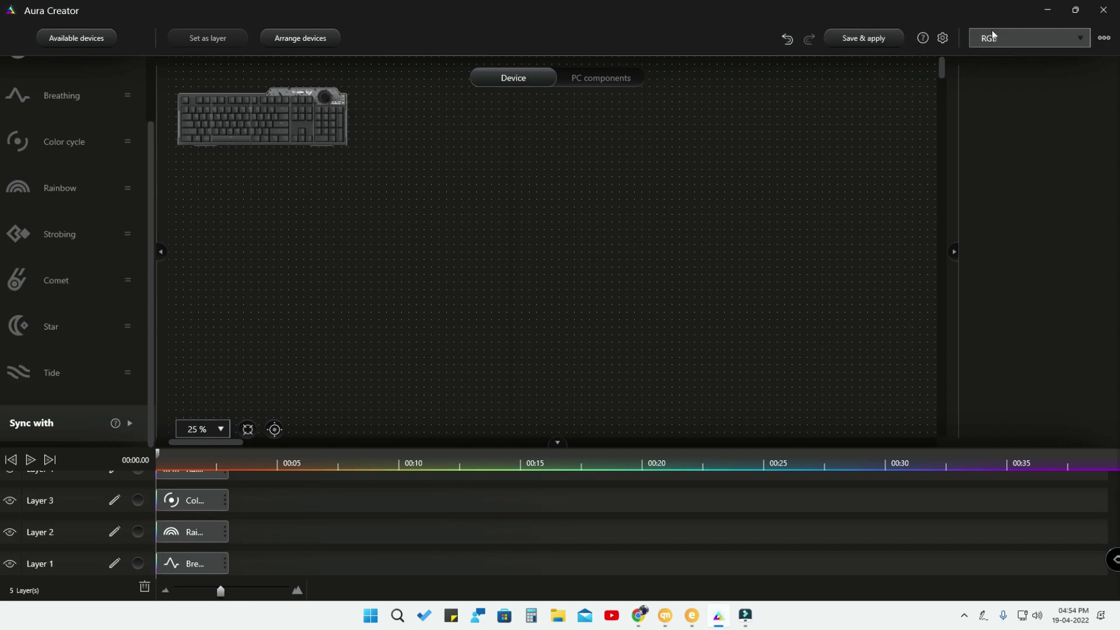
pyautogui.click(1026, 37)
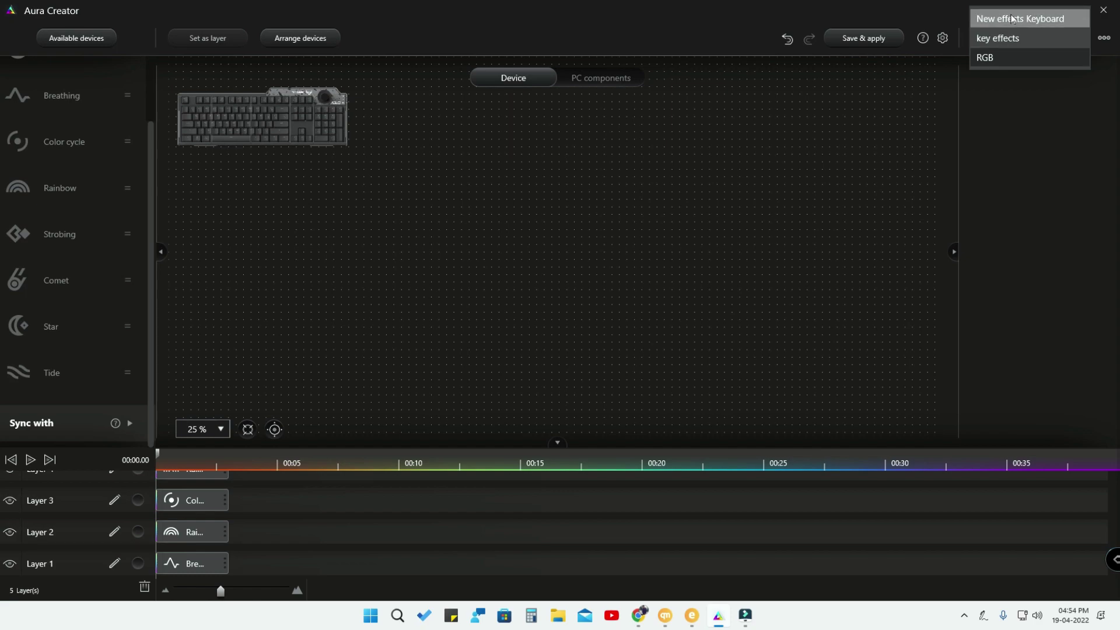
pyautogui.click(1006, 59)
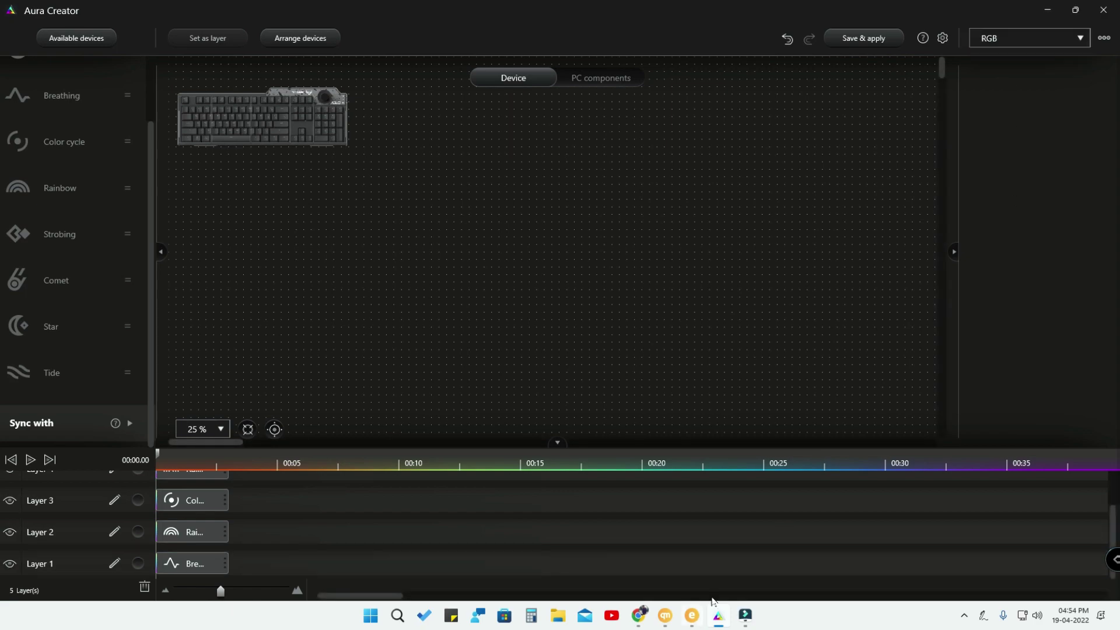